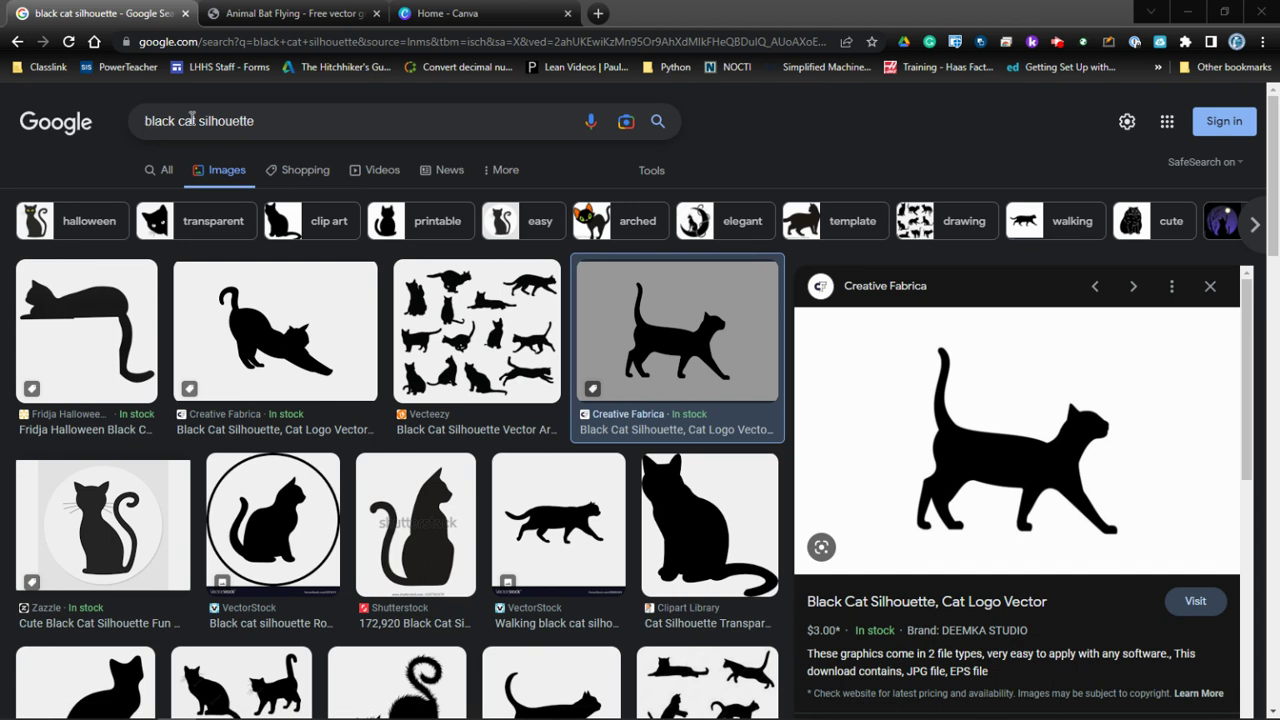
# Clear the selection in the search box and dismiss the search suggestions.
pyautogui.moveTo(199, 121); pyautogui.dragTo(267, 121)
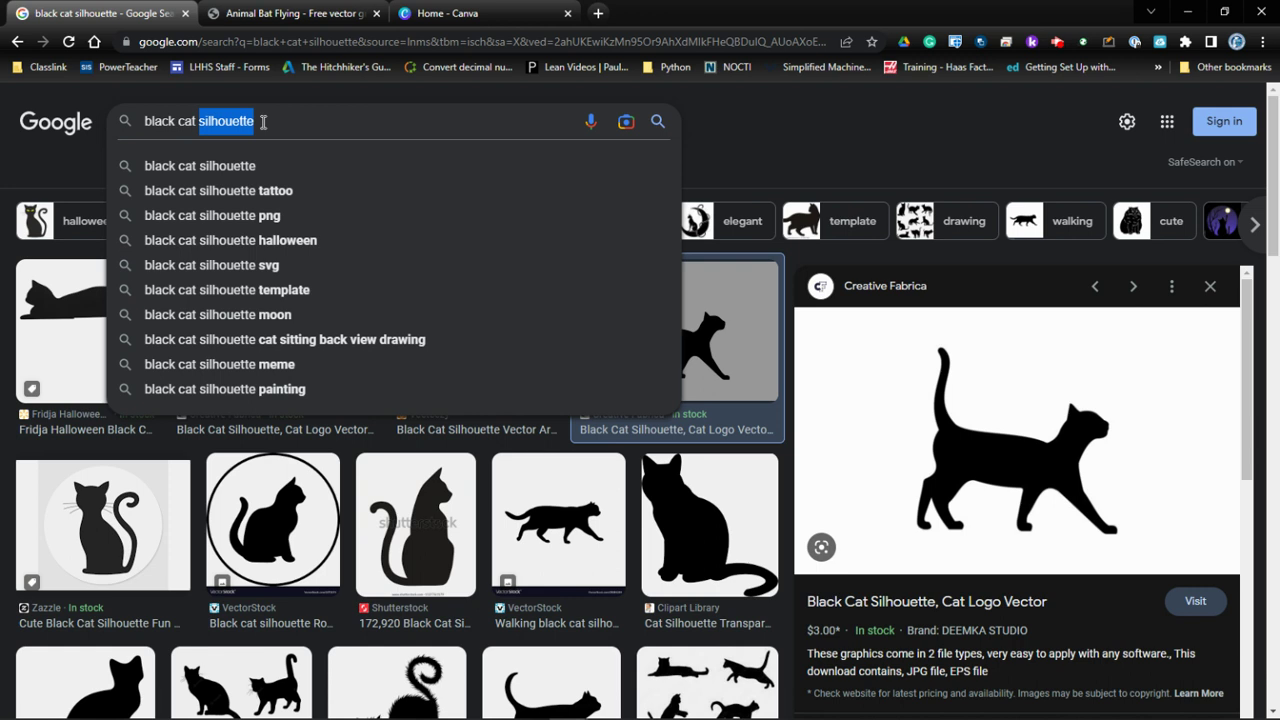
pyautogui.click(263, 121)
pyautogui.click(753, 150)
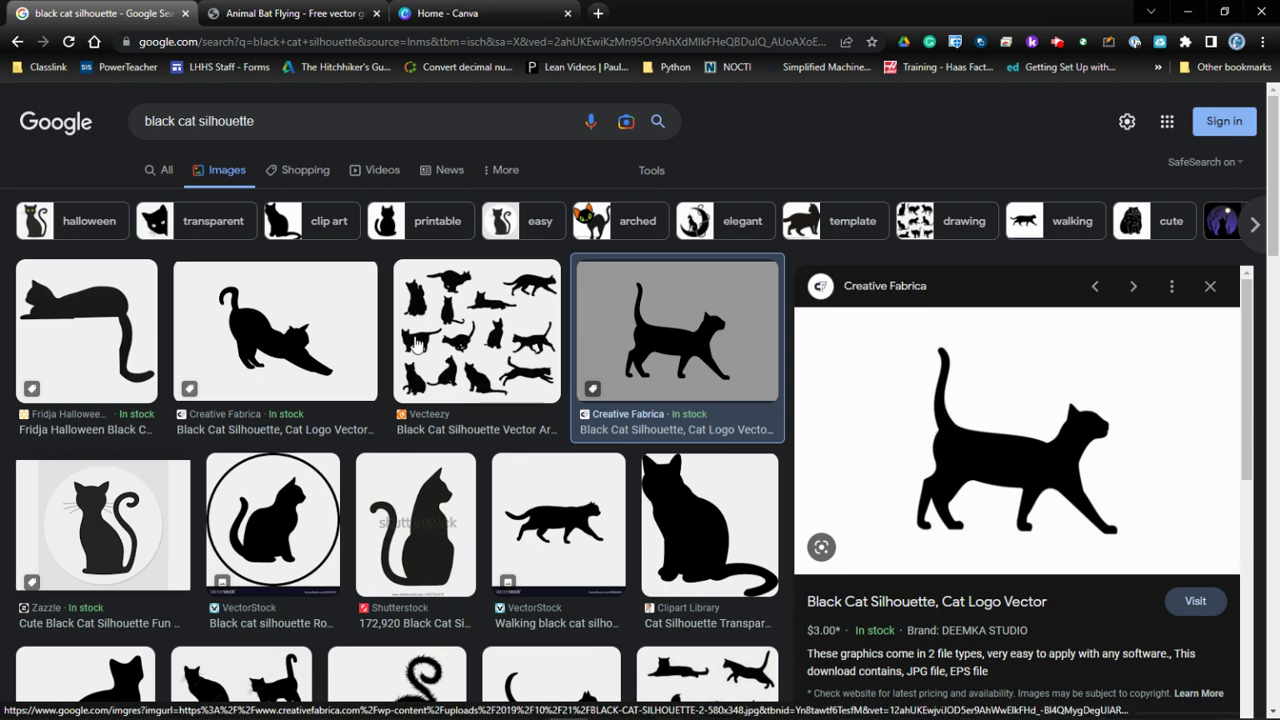
# Start saving the enlarged cat image as Black Cat2.jpg, then cancel the save.
pyautogui.rightClick(966, 402)
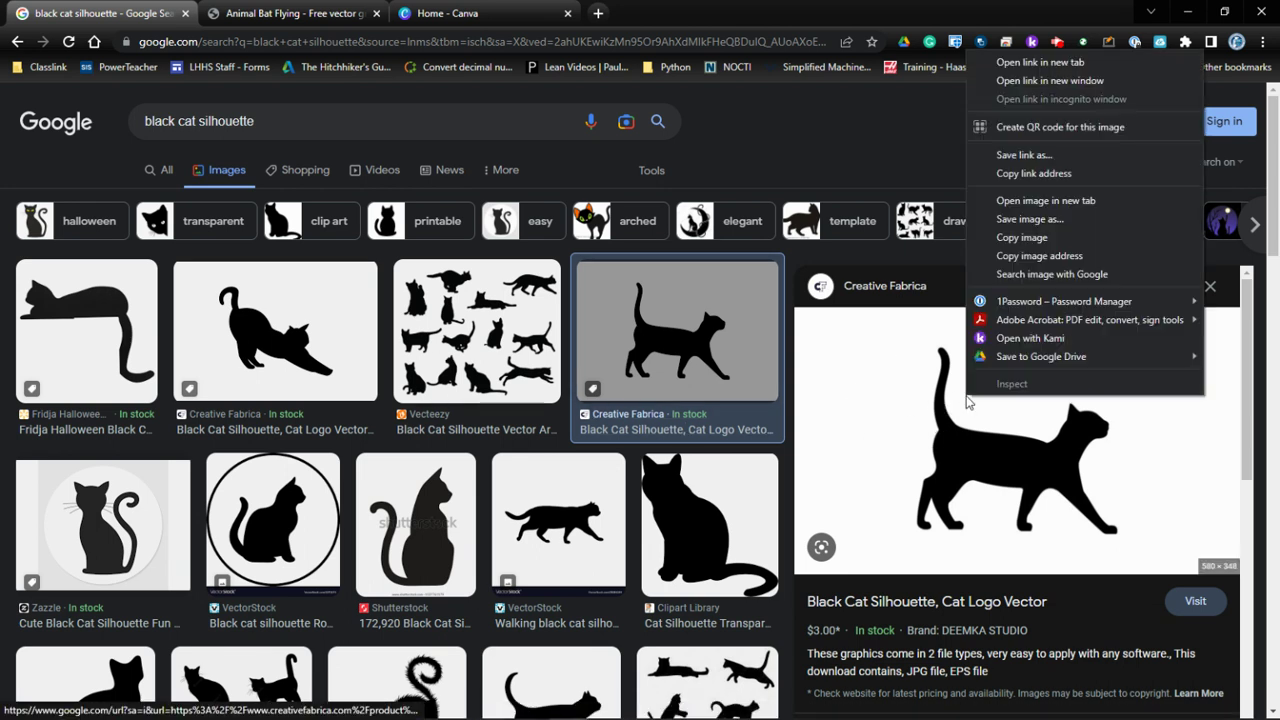
pyautogui.click(1027, 220)
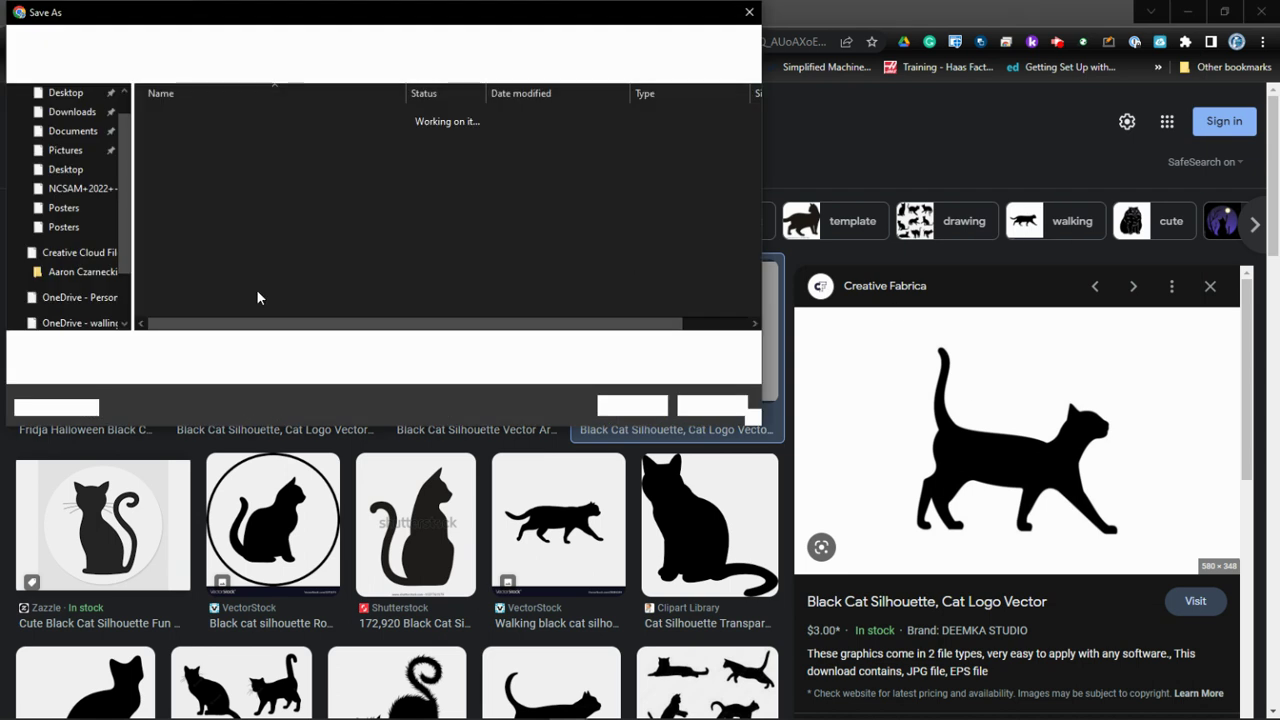
pyautogui.click(225, 369)
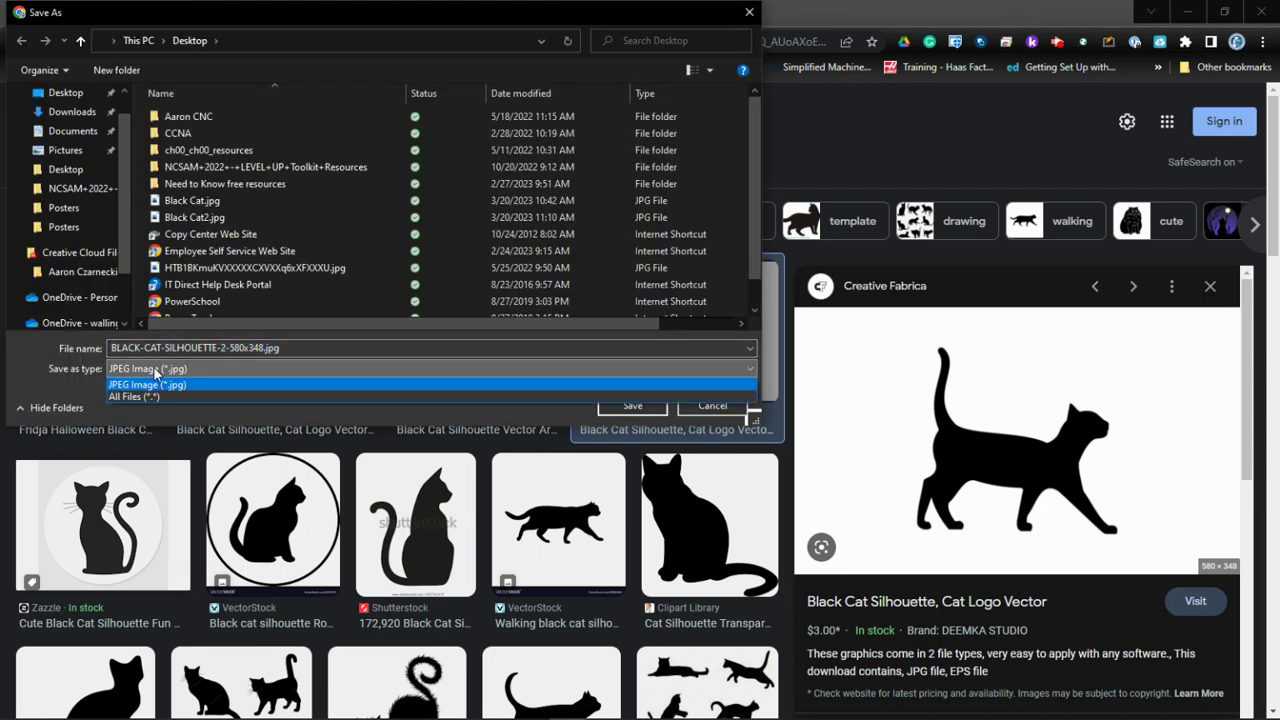
pyautogui.click(237, 344)
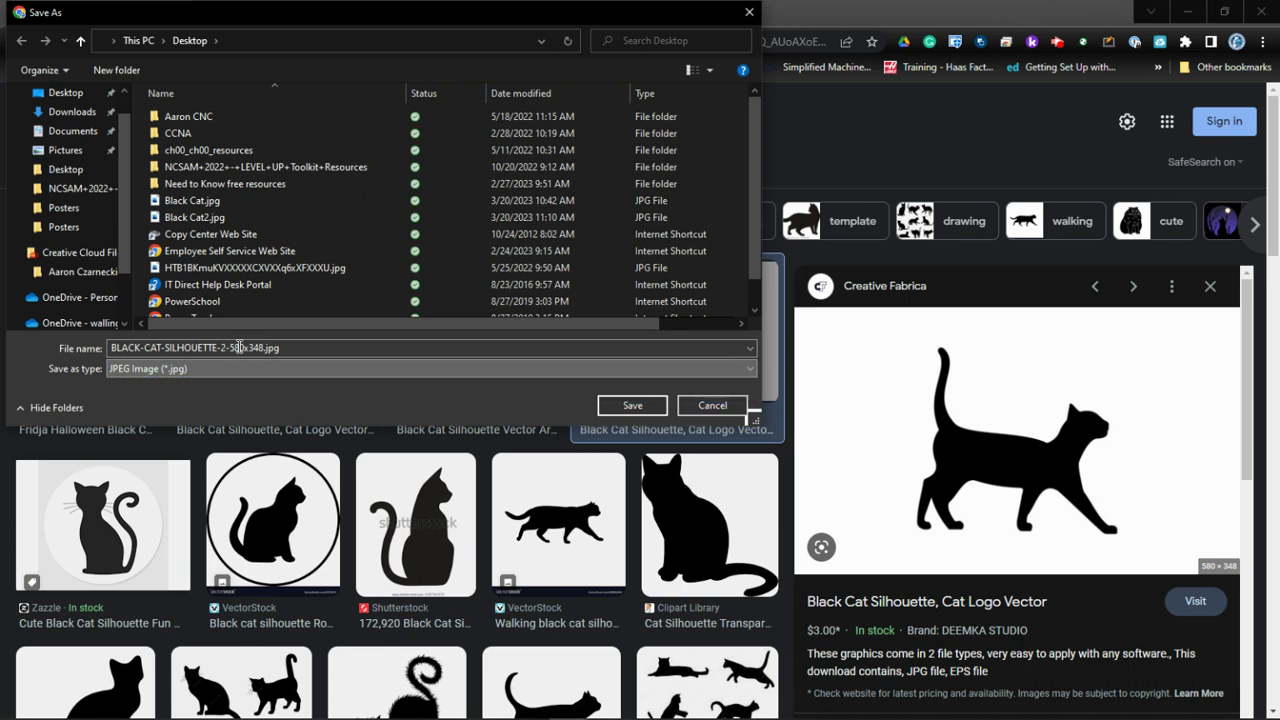
pyautogui.doubleClick(262, 347)
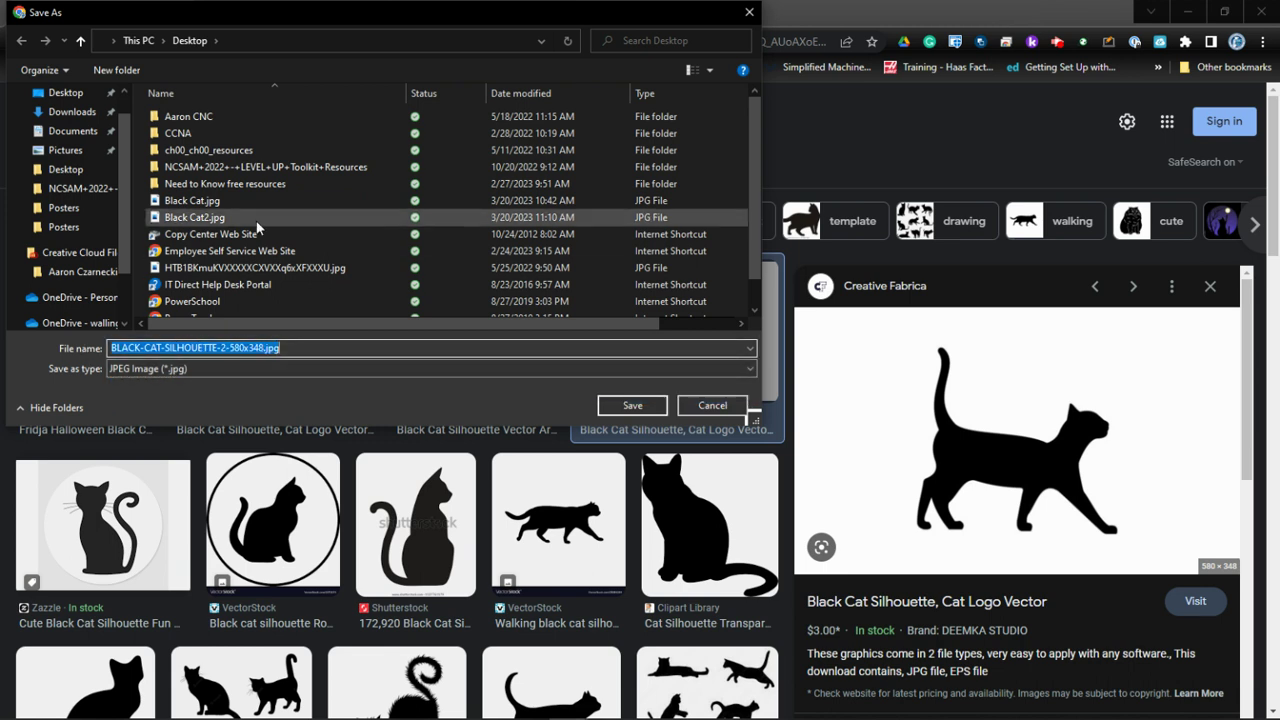
pyautogui.click(198, 220)
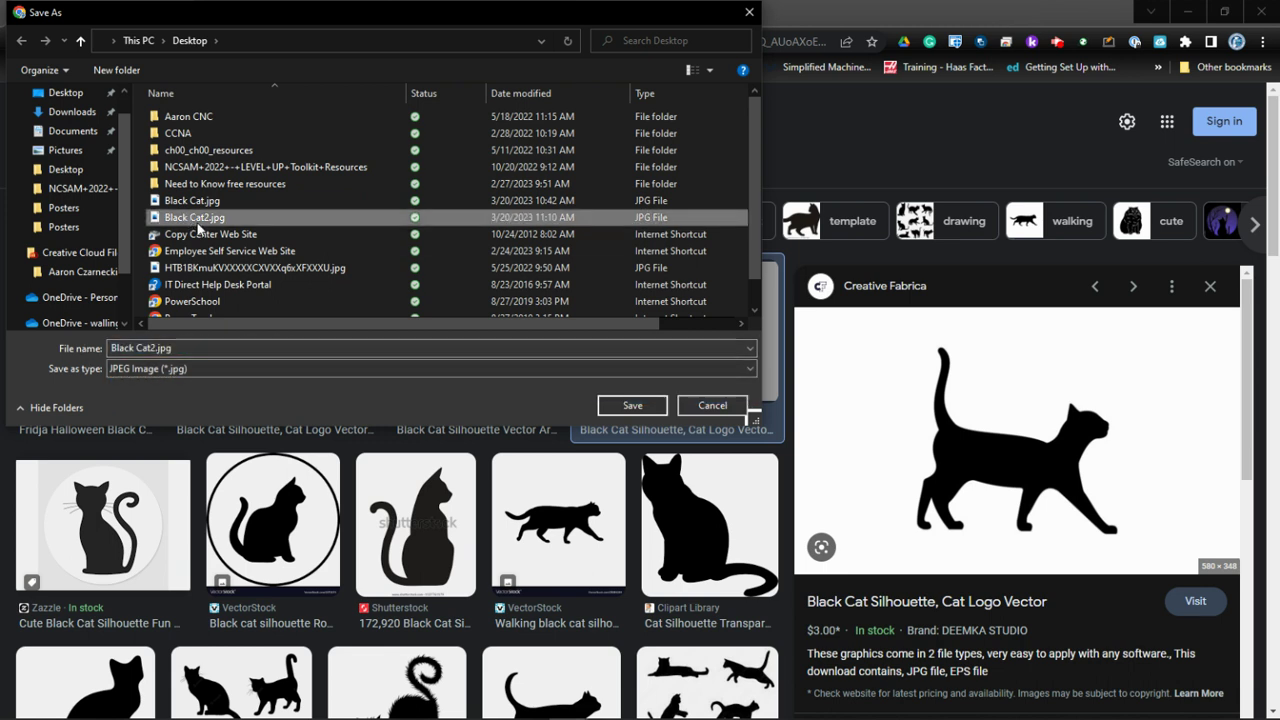
pyautogui.click(689, 403)
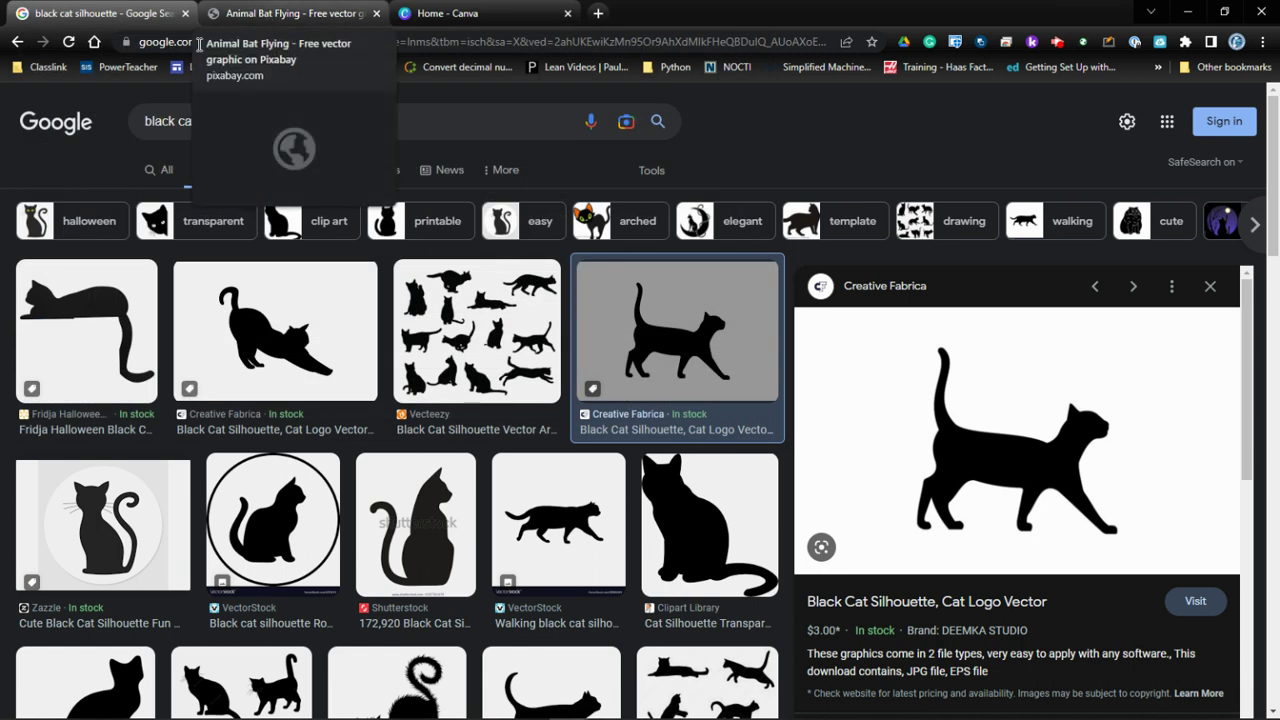
# Download the Pixabay bat vector as a 640×320 PNG, then minimize Chrome.
pyautogui.click(322, 16)
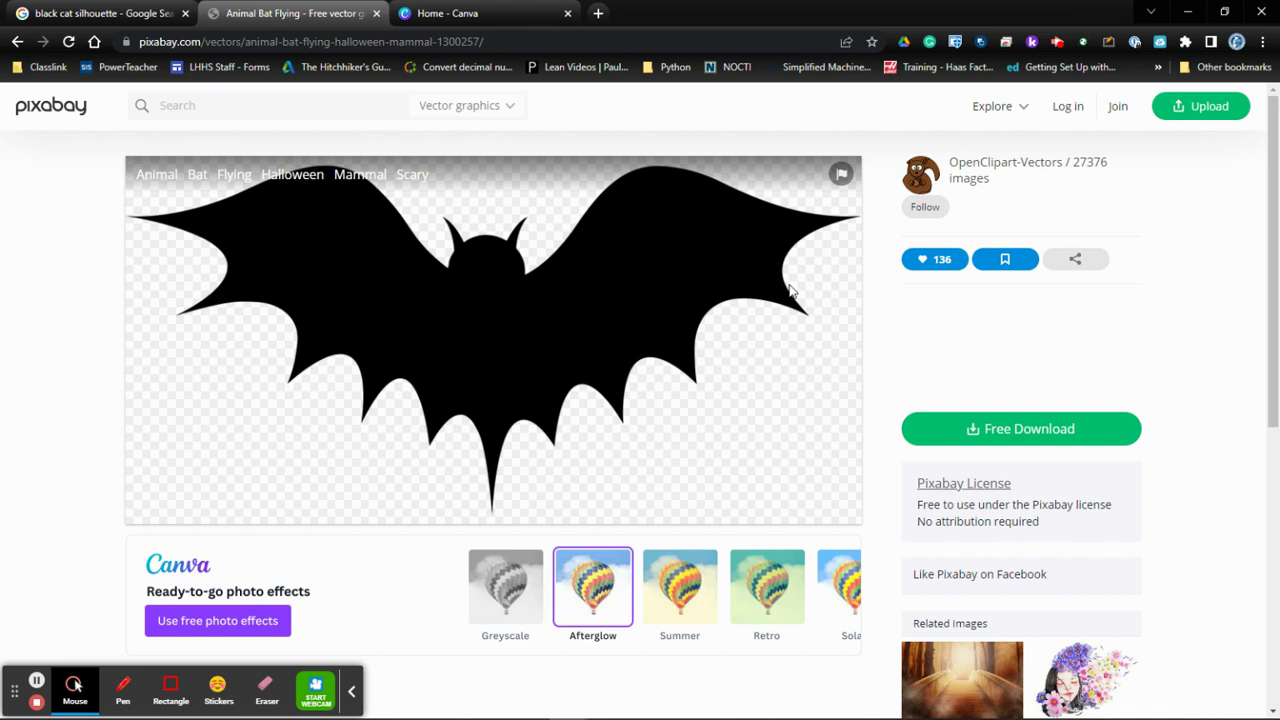
pyautogui.click(1010, 438)
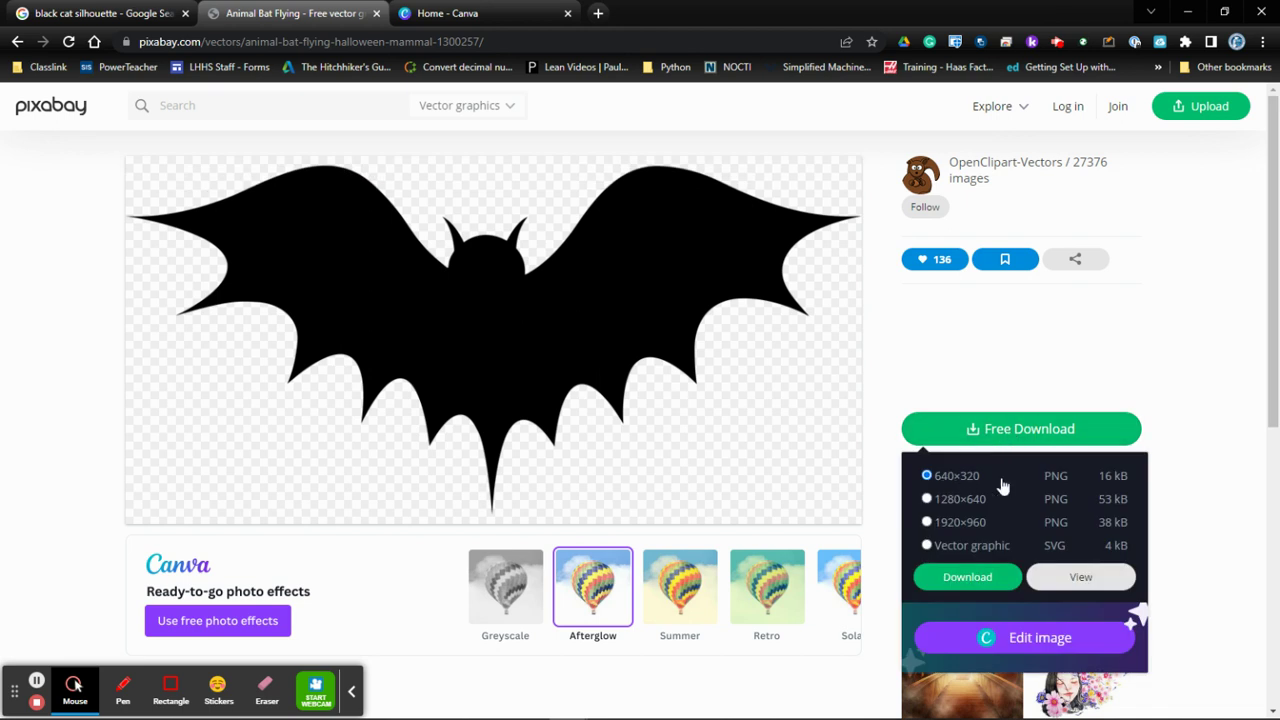
pyautogui.click(957, 580)
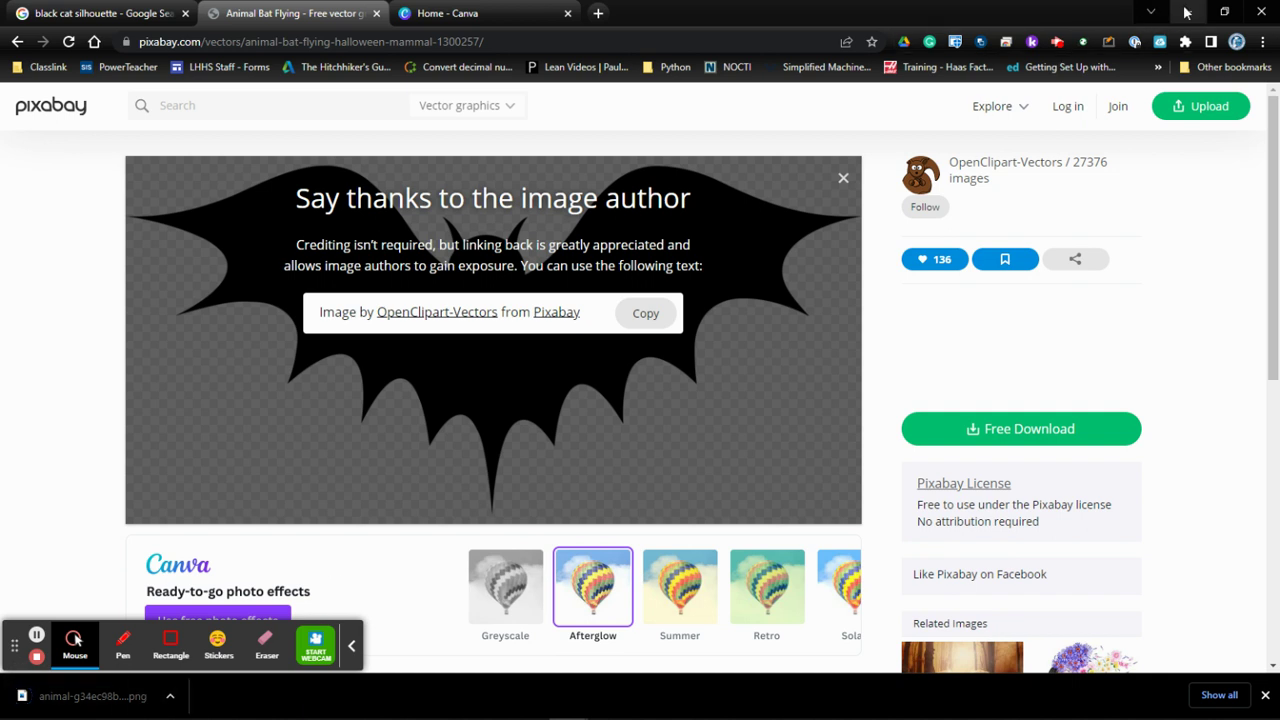
pyautogui.click(462, 11)
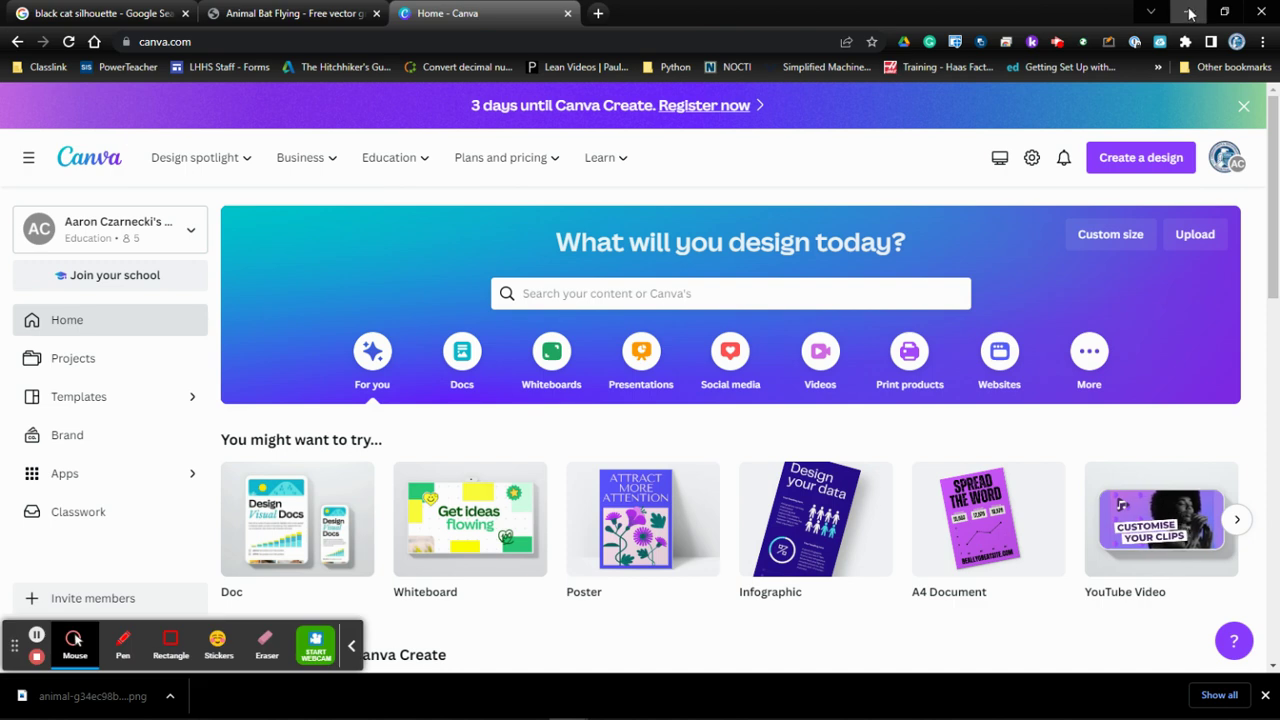
pyautogui.click(1189, 12)
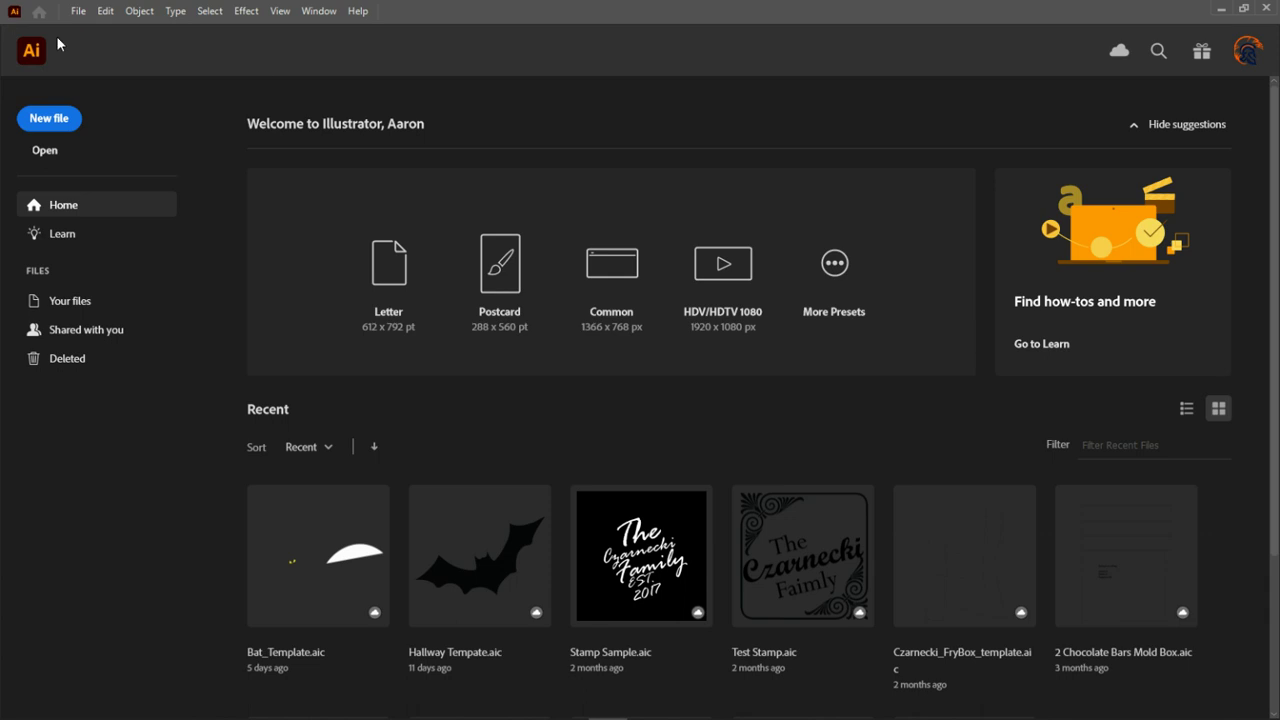
# Create an 18 × 12 in document in inches with RGB Color and Medium (150 ppi) raster effects.
pyautogui.click(61, 126)
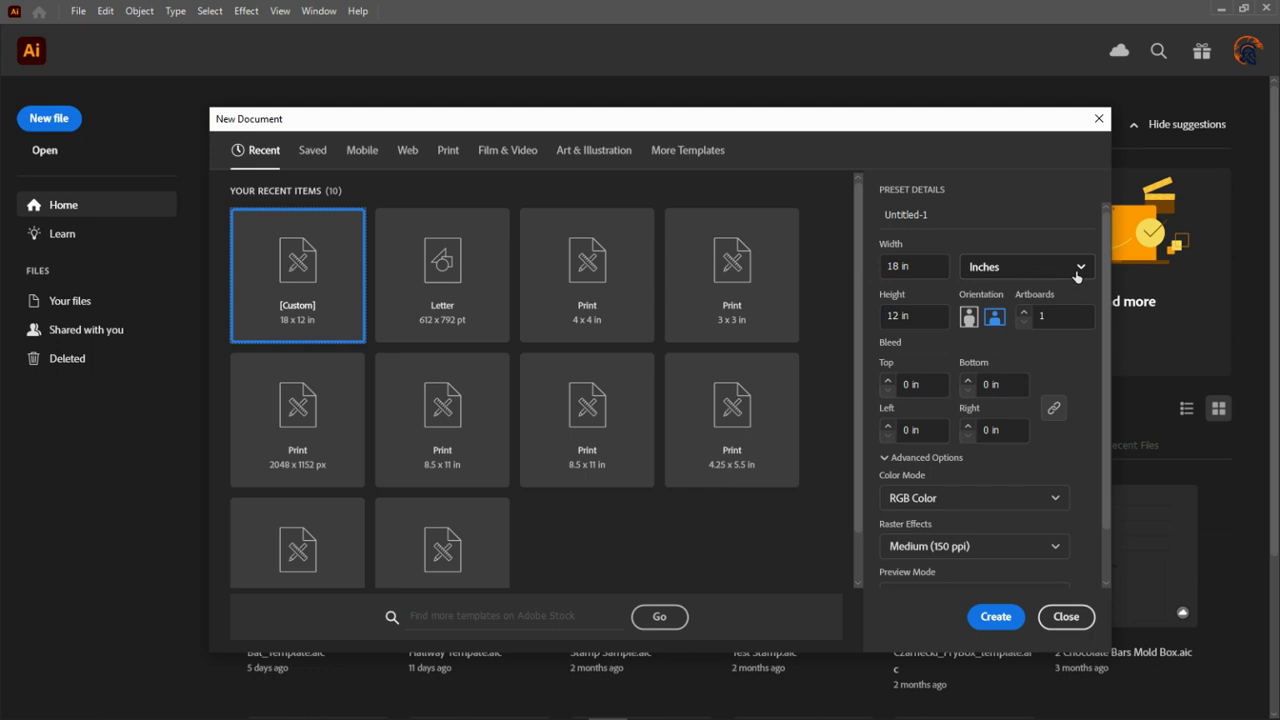
pyautogui.click(1075, 273)
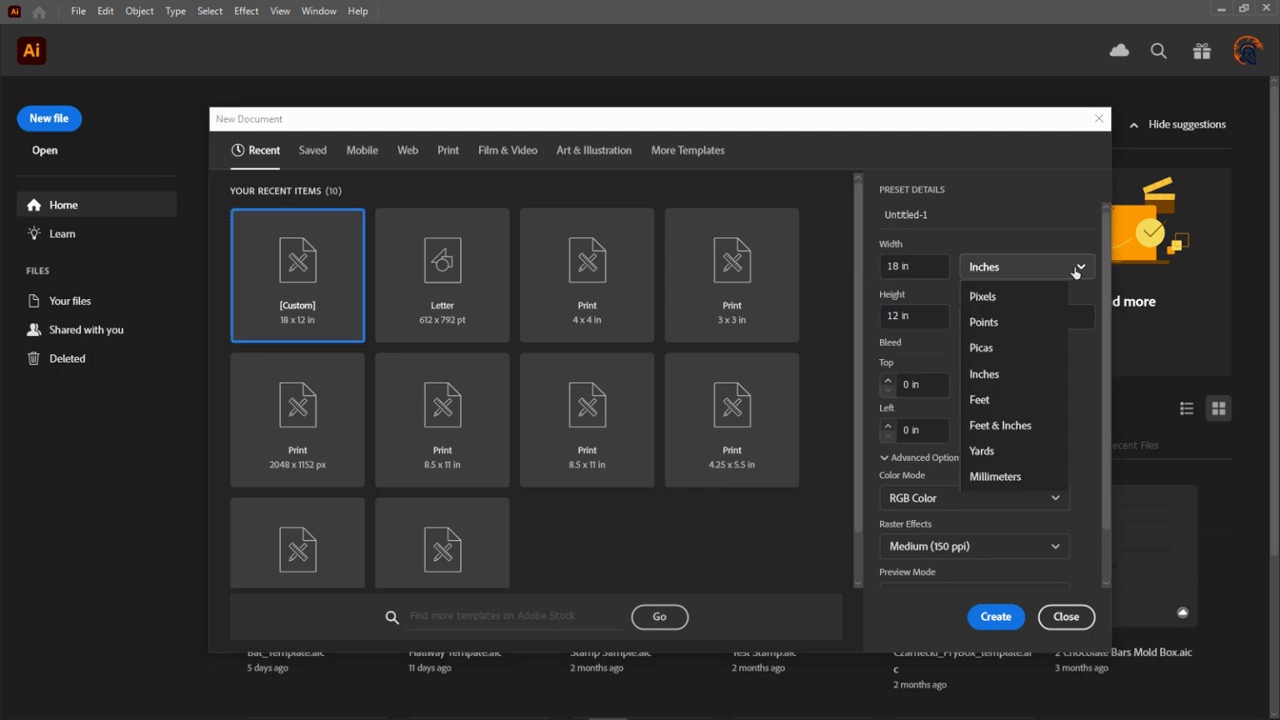
pyautogui.click(1003, 377)
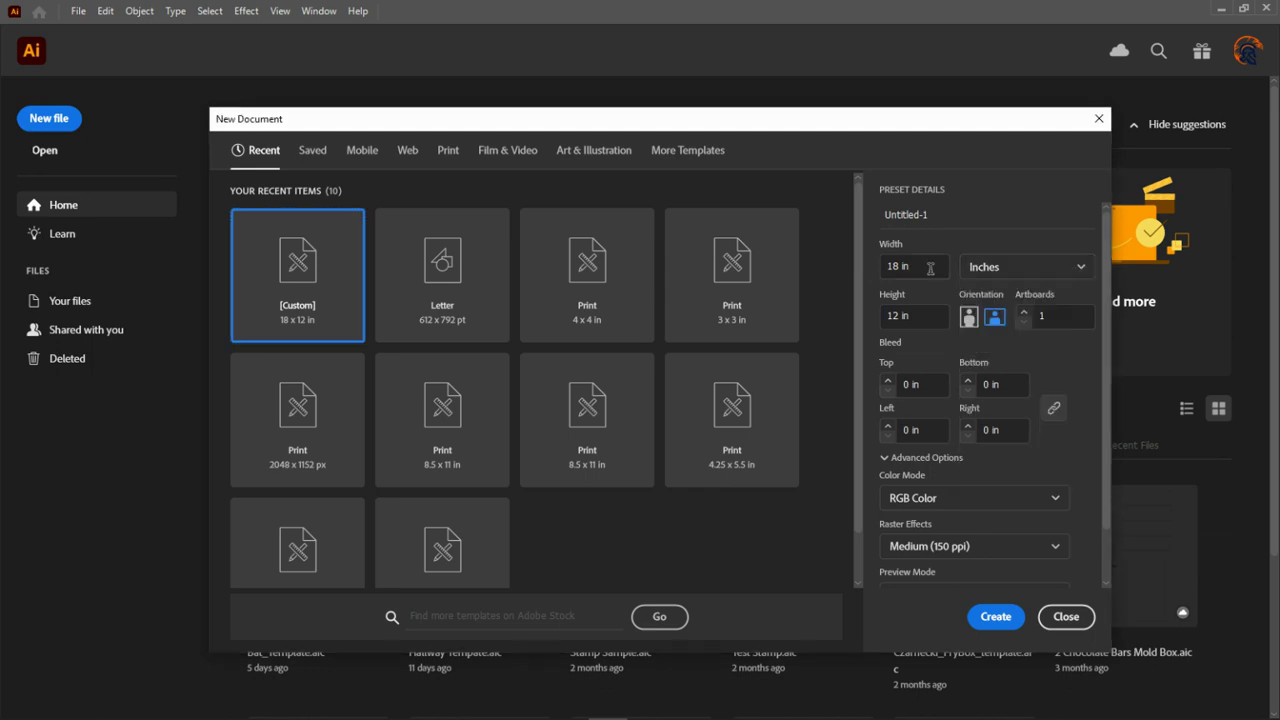
pyautogui.moveTo(930, 268); pyautogui.dragTo(878, 270)
pyautogui.click(985, 497)
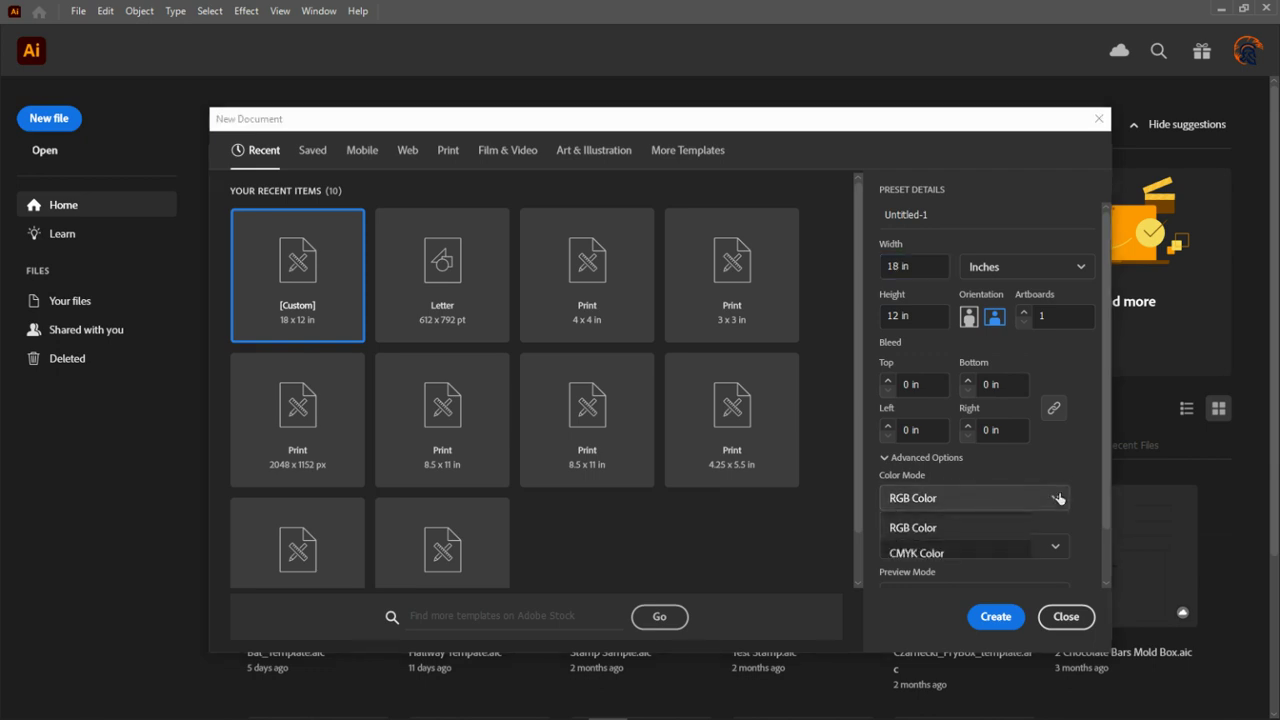
pyautogui.click(1071, 460)
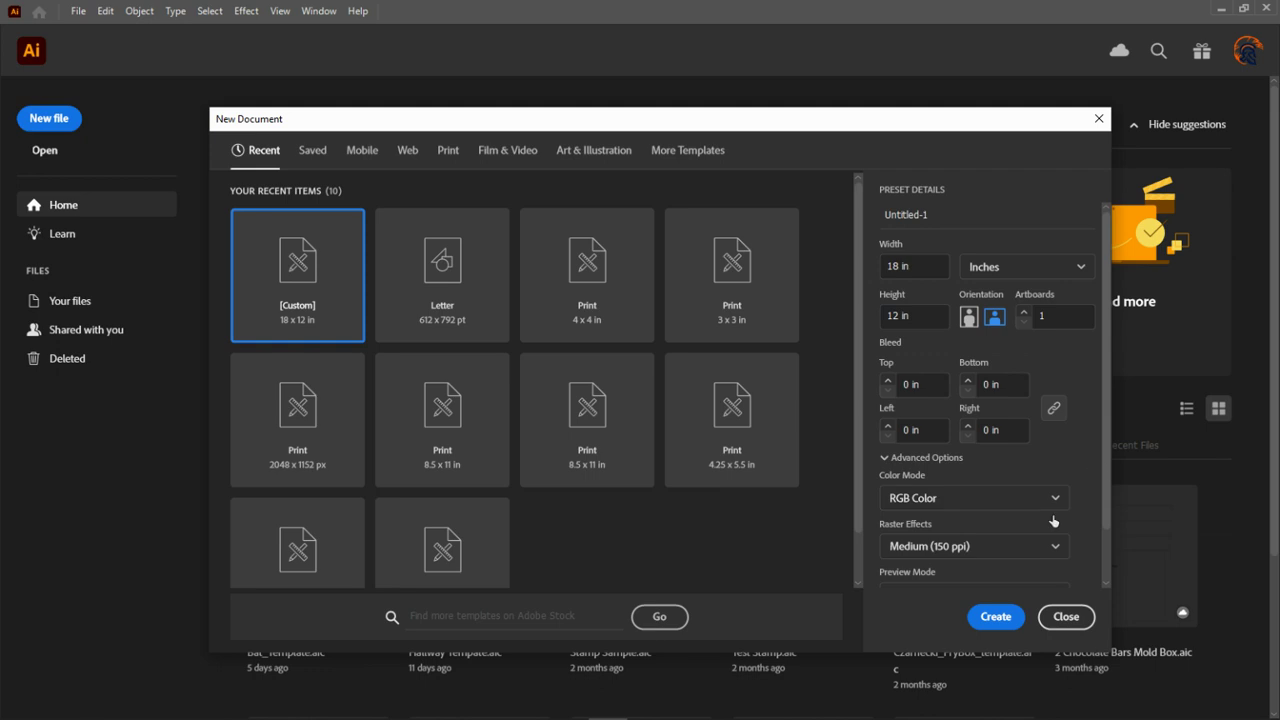
pyautogui.click(993, 549)
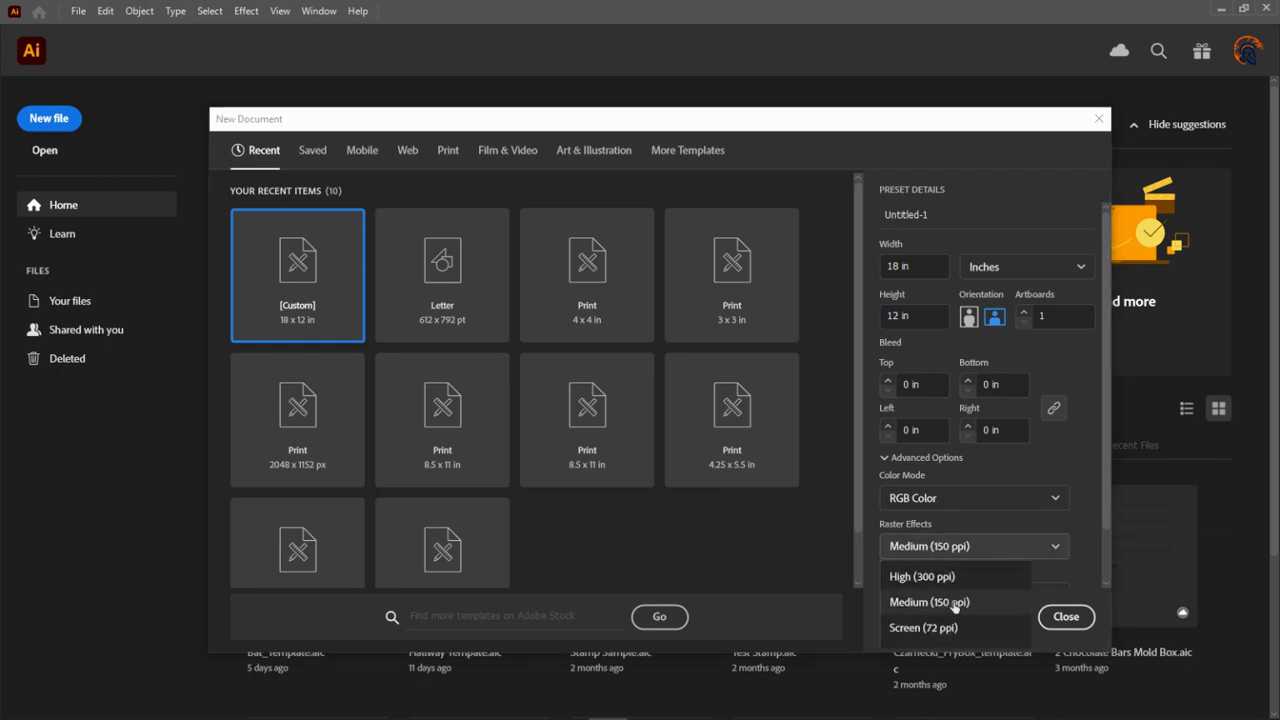
pyautogui.click(1042, 515)
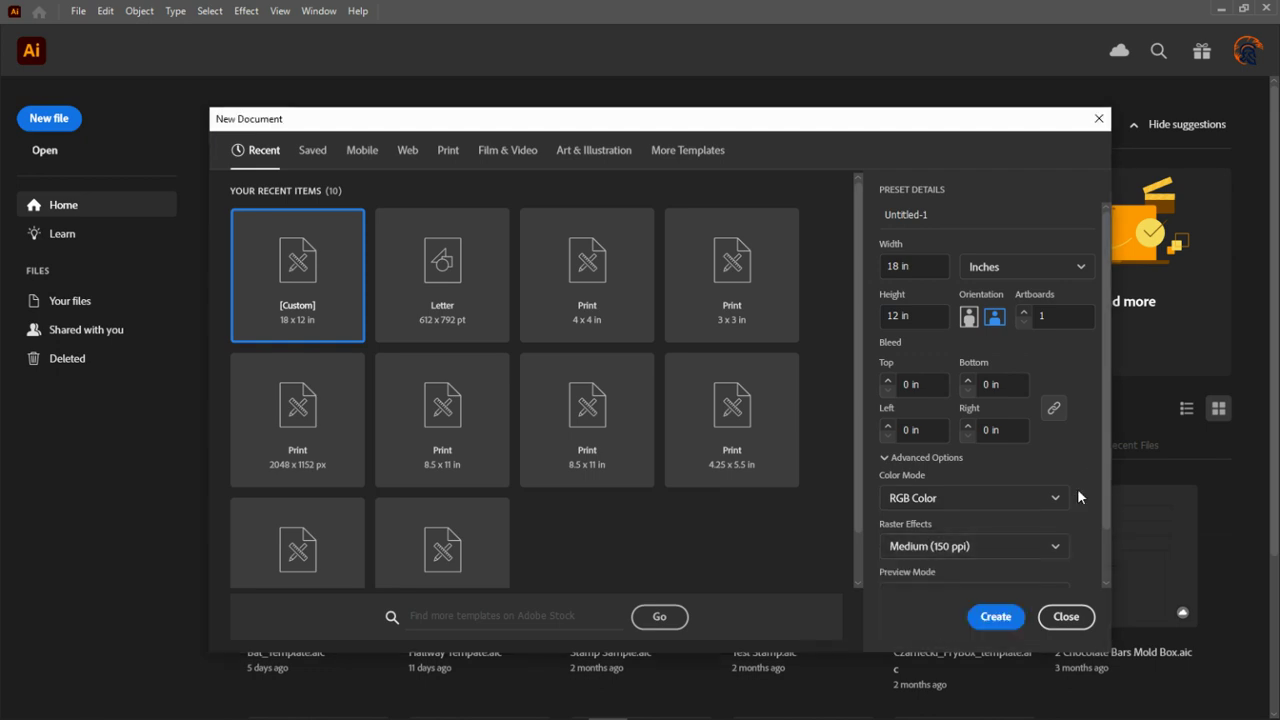
pyautogui.click(996, 617)
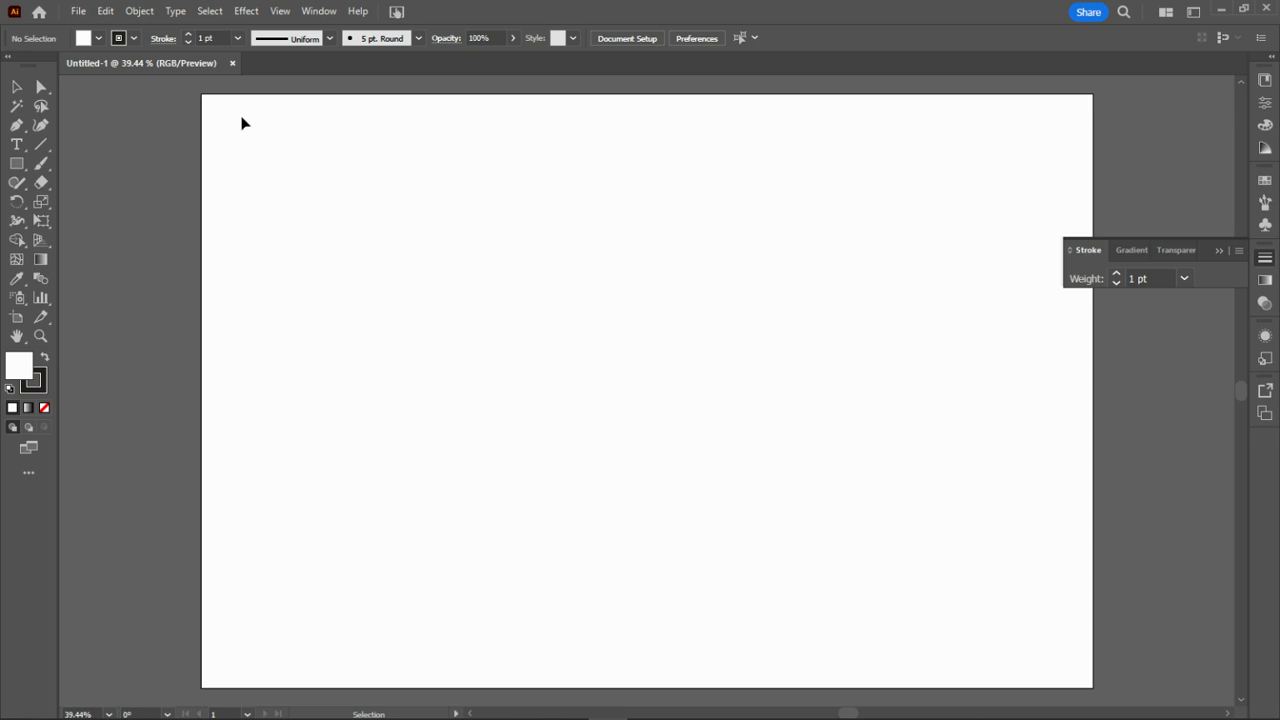
# Show rulers via View > Rulers, toggling them off and back on with Ctrl+R.
pyautogui.click(279, 11)
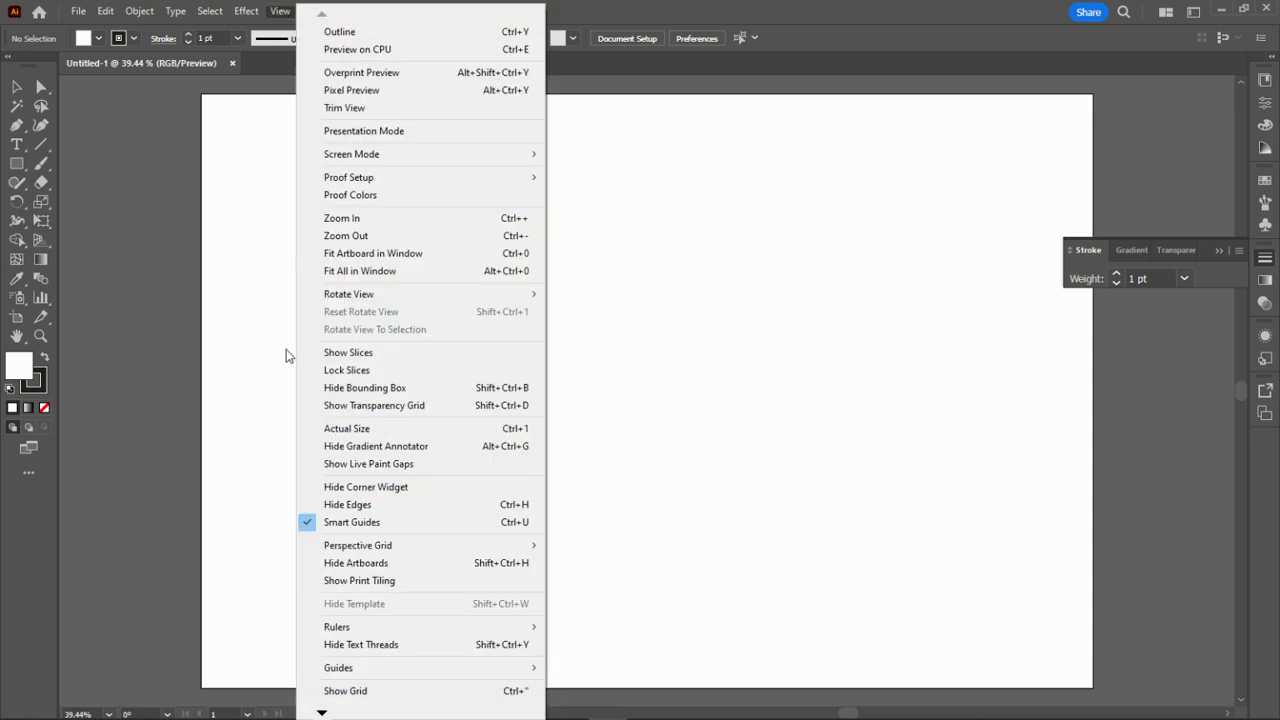
pyautogui.moveTo(391, 627)
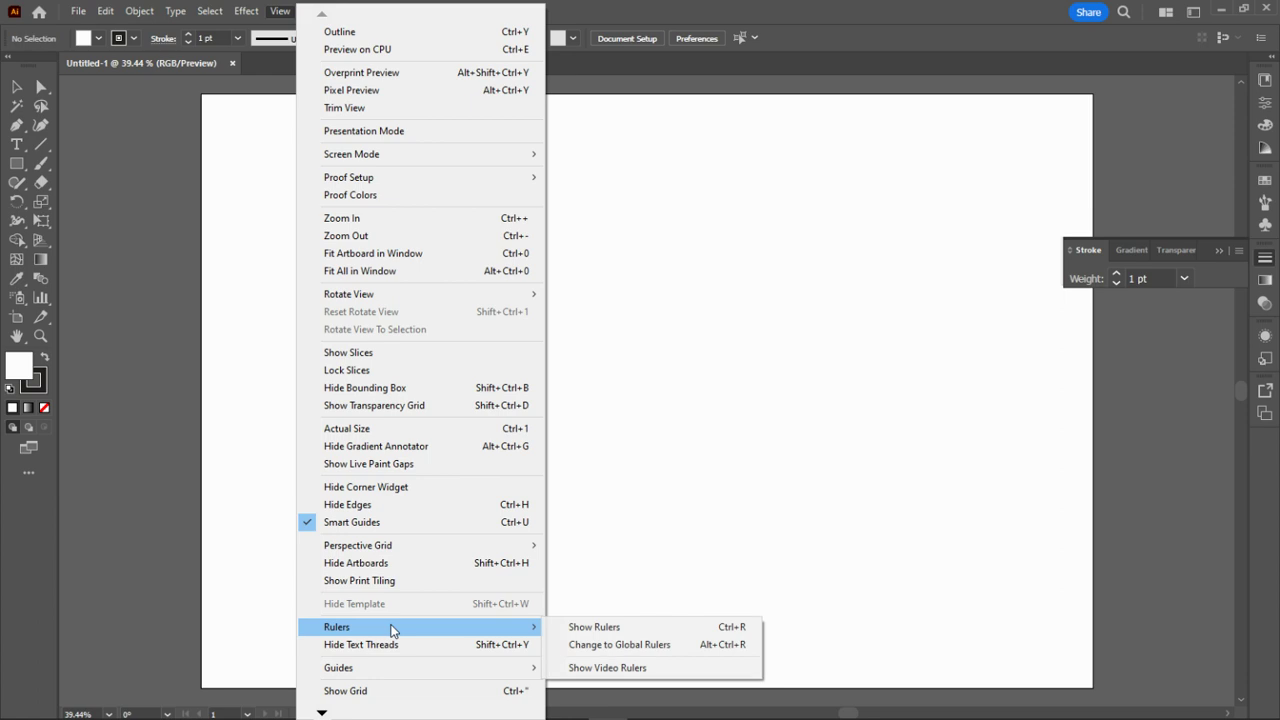
pyautogui.click(594, 627)
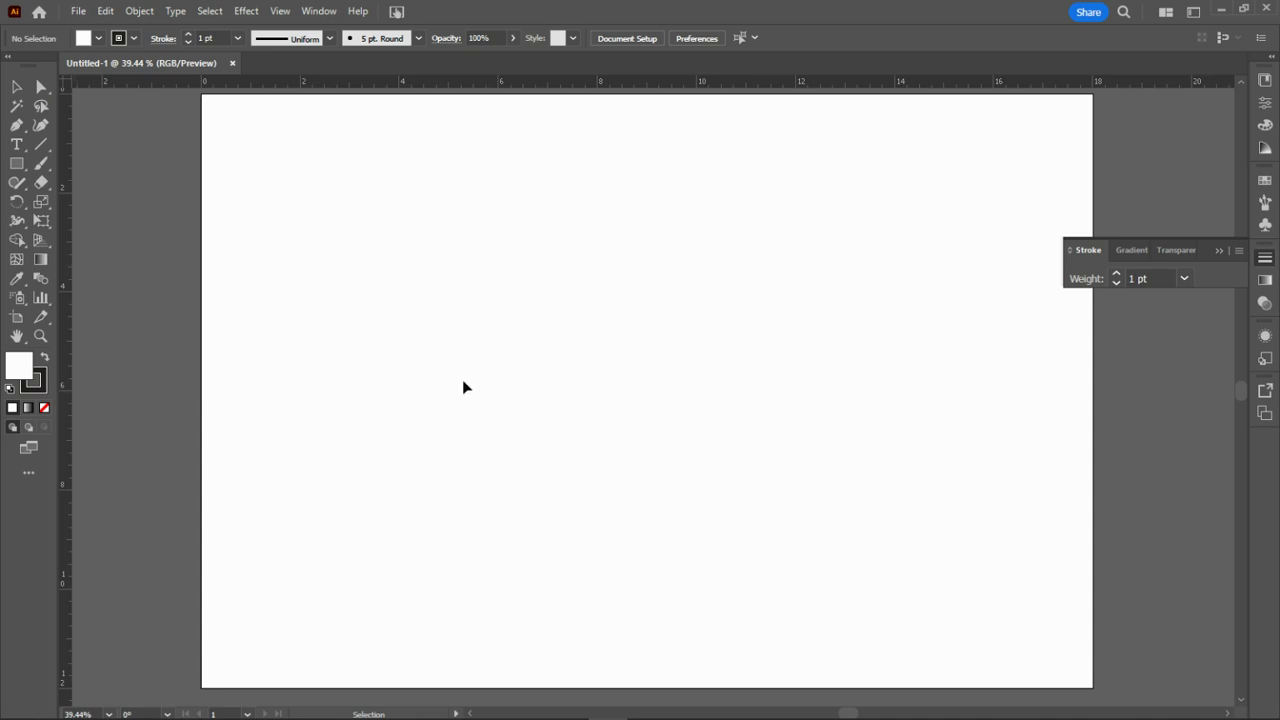
pyautogui.press('a')
pyautogui.hotkey('ctrl', 'r')
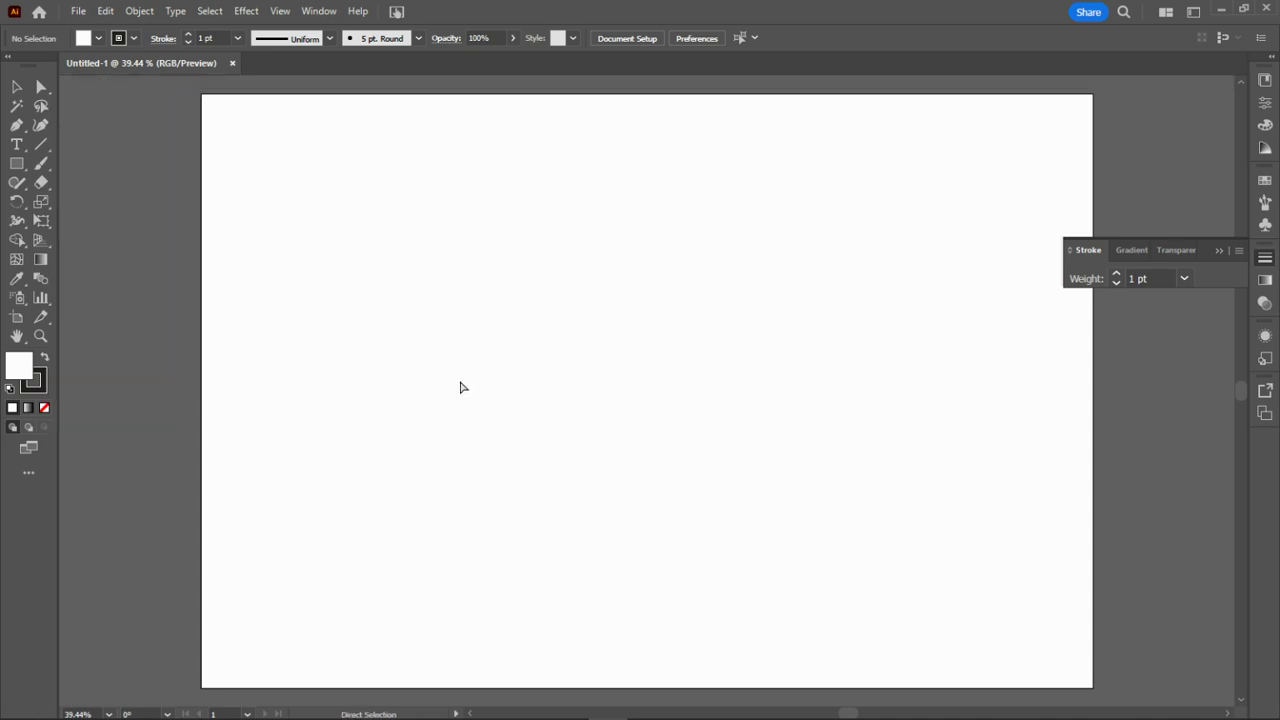
pyautogui.hotkey('ctrl', 'r')
pyautogui.hotkey('ctrl', 'r')
pyautogui.hotkey('ctrl', 'r')
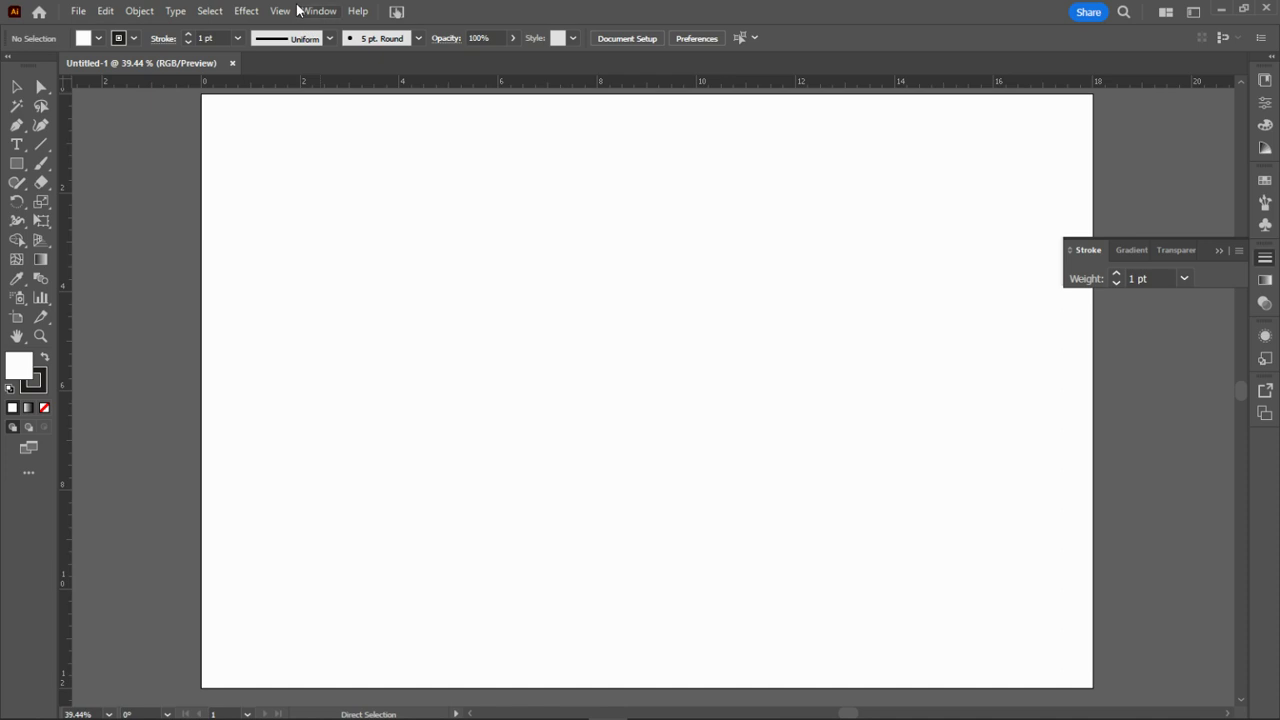
pyautogui.click(284, 11)
pyautogui.moveTo(436, 627)
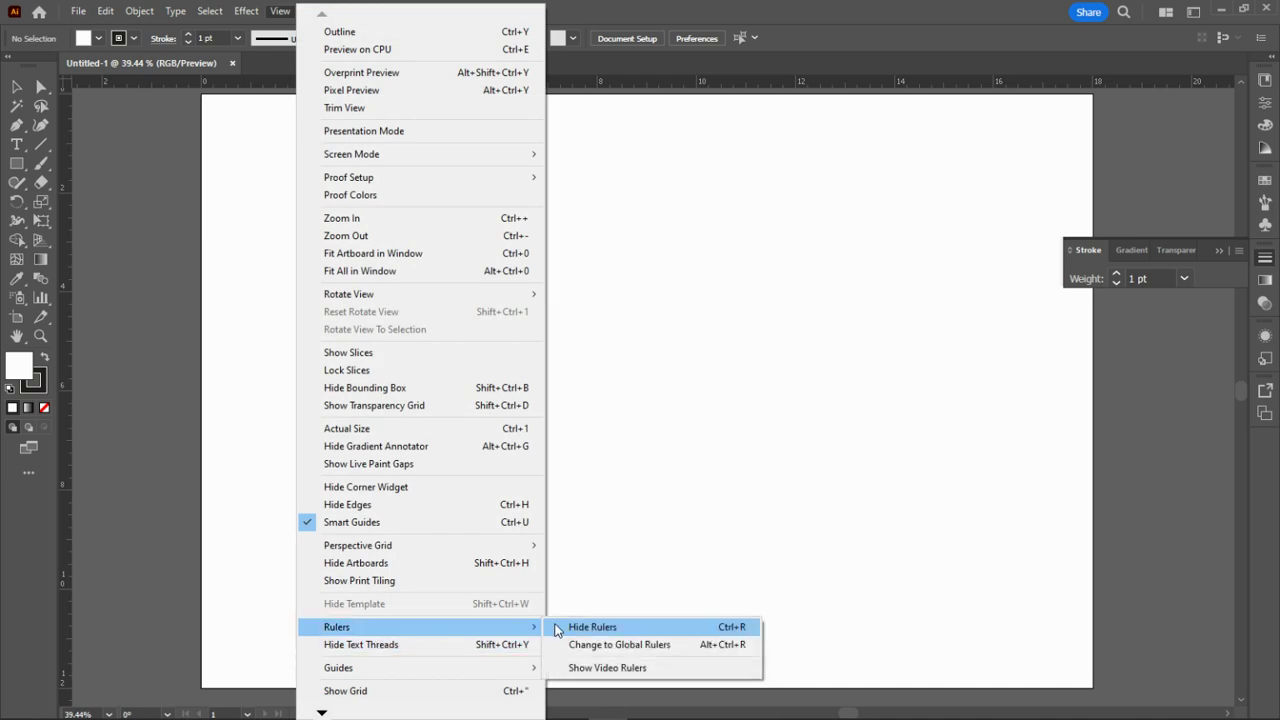
pyautogui.press('Escape')
pyautogui.press('Escape')
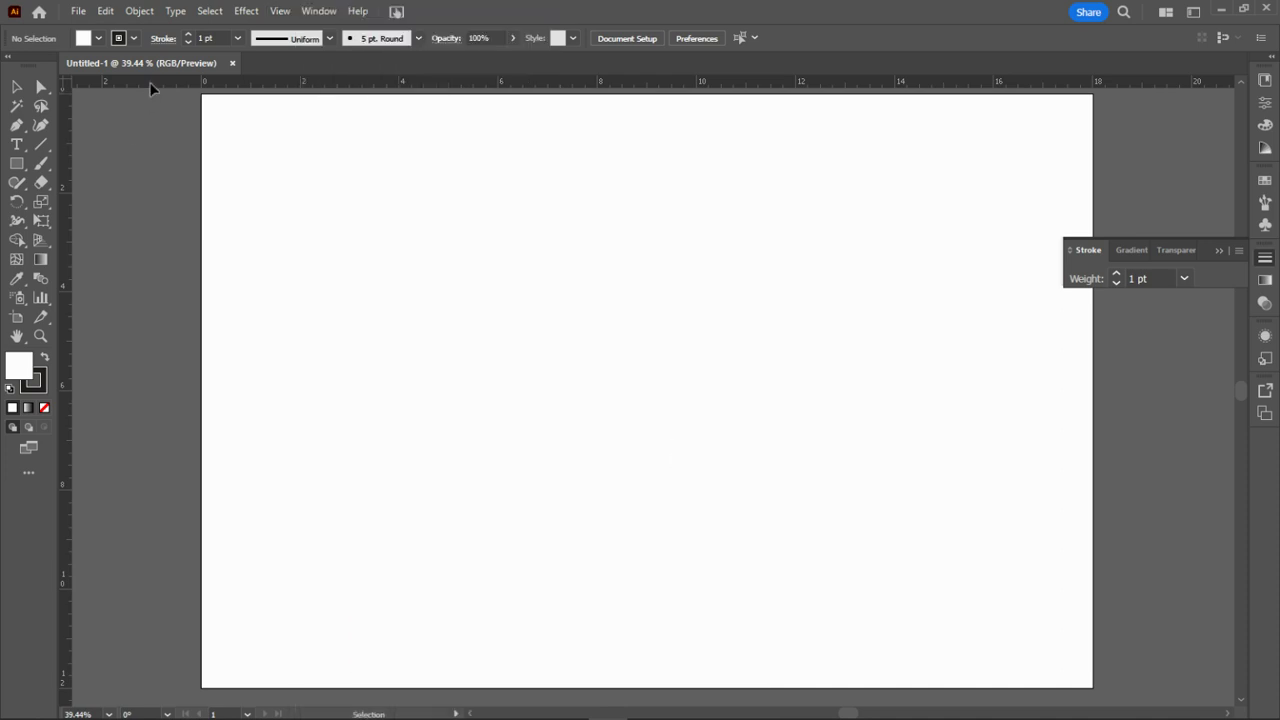
# Place Black Cat2.jpg on the artboard and move it toward the upper left.
pyautogui.click(78, 13)
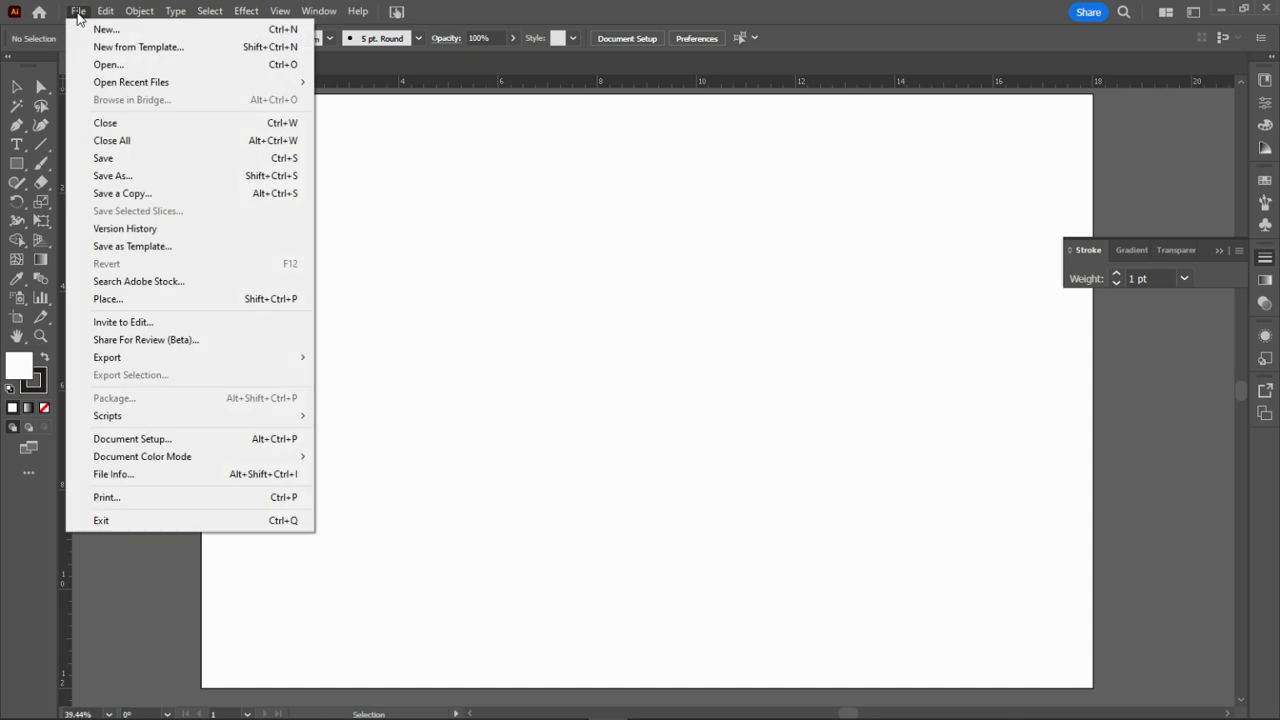
pyautogui.click(155, 304)
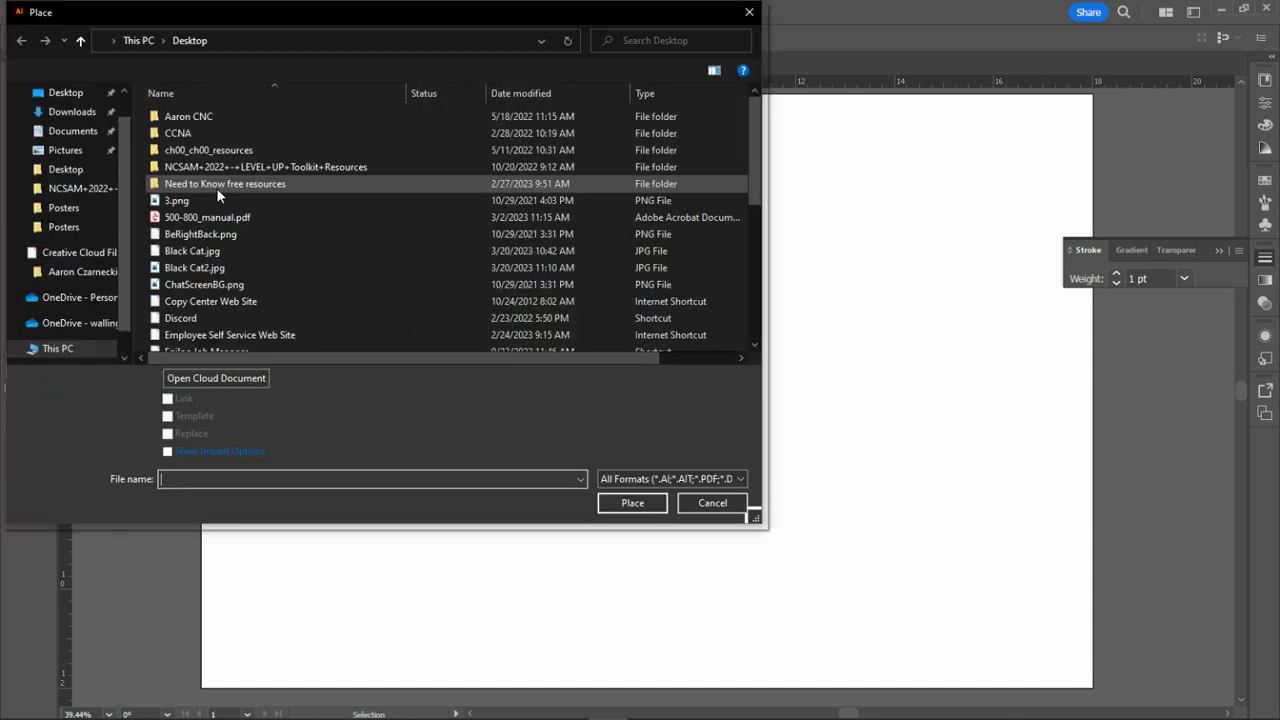
pyautogui.click(197, 268)
pyautogui.click(640, 502)
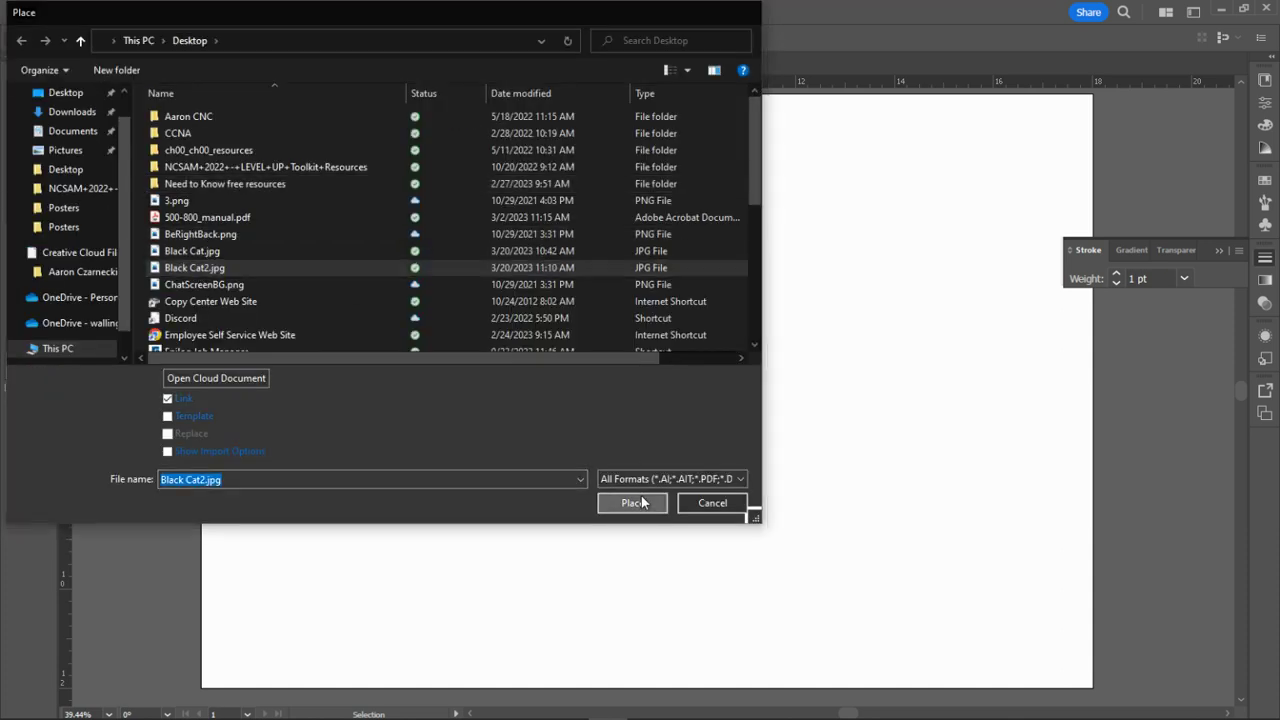
pyautogui.click(456, 268)
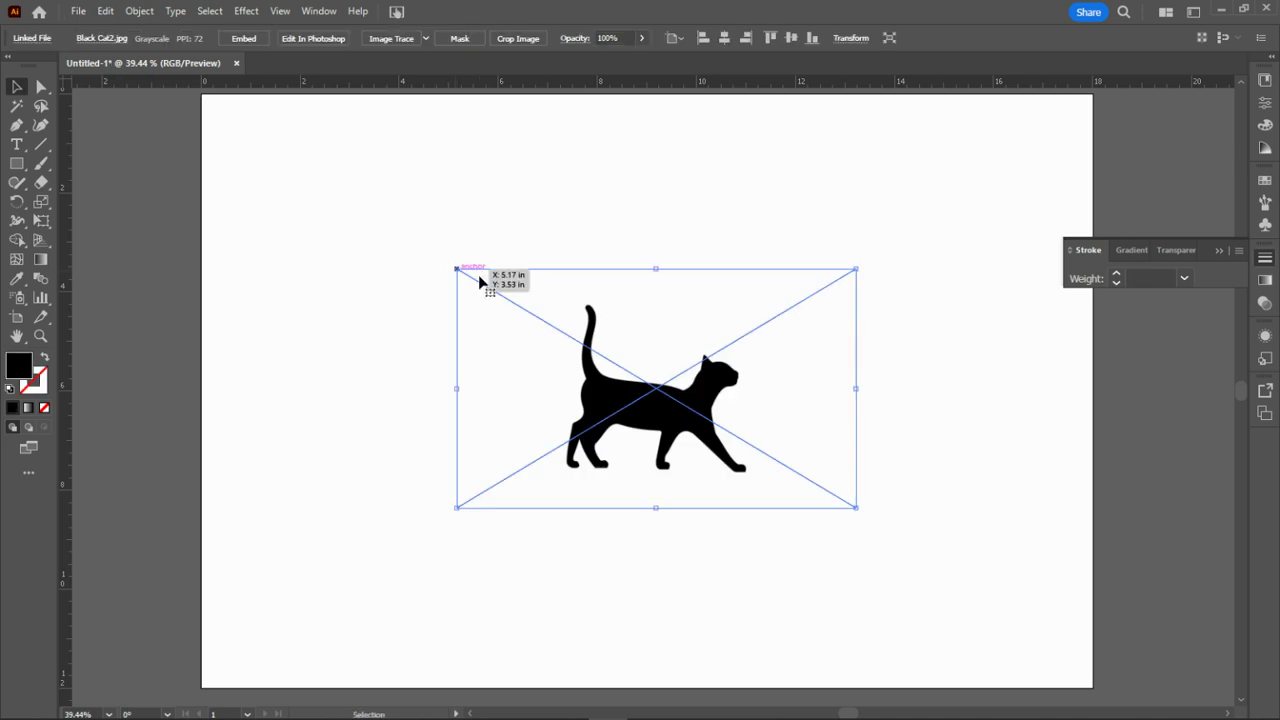
pyautogui.moveTo(617, 392); pyautogui.dragTo(465, 313)
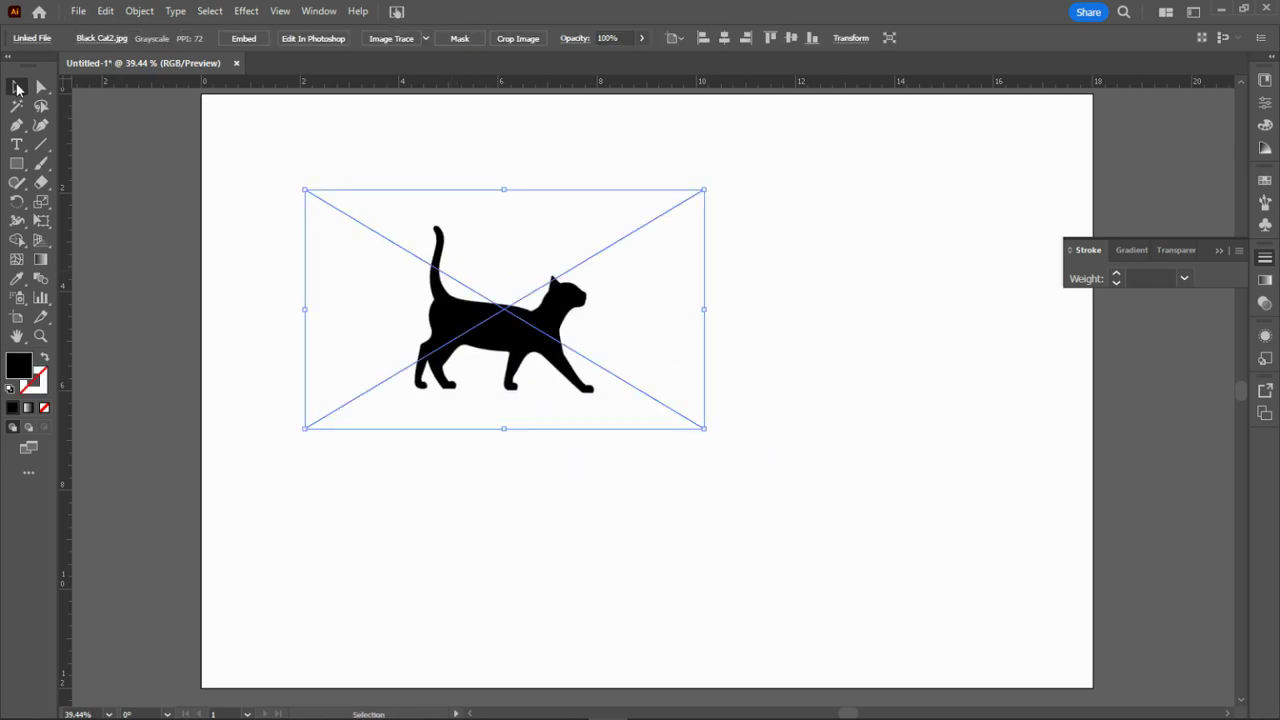
pyautogui.click(17, 88)
pyautogui.moveTo(505, 340)
pyautogui.mouseDown()
pyautogui.moveTo(532, 326)
pyautogui.moveTo(501, 334)
pyautogui.mouseUp()
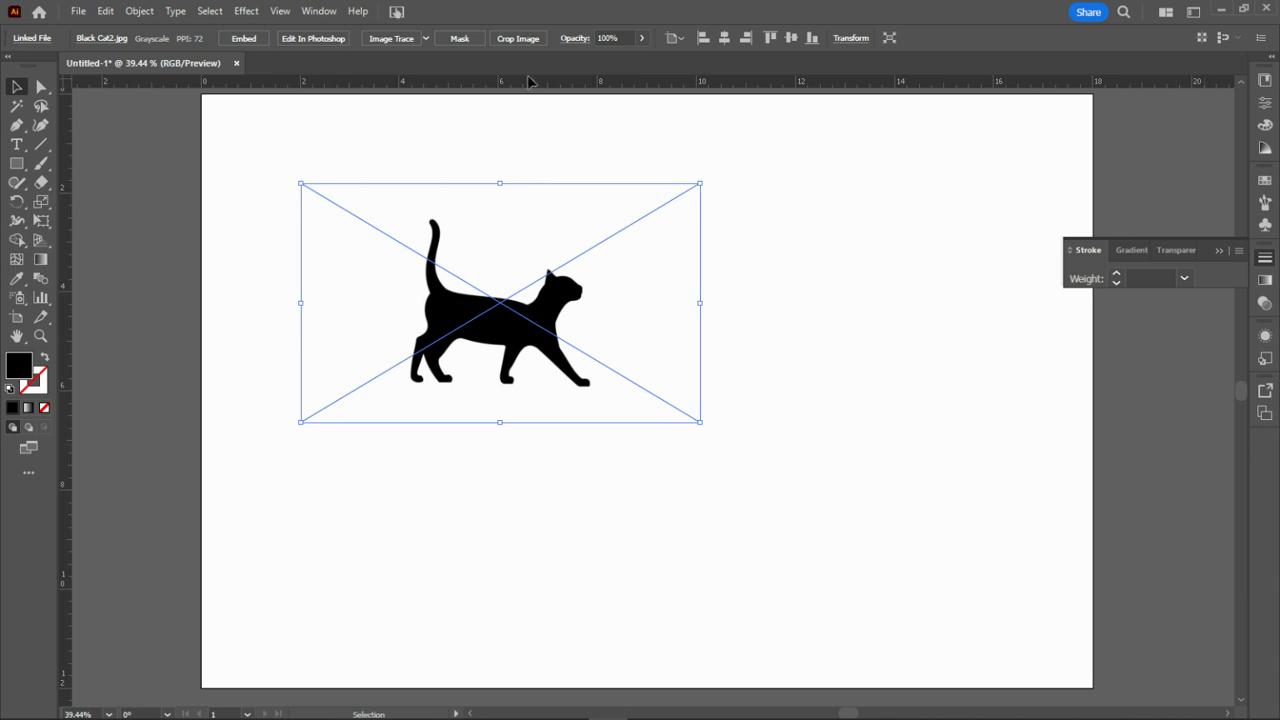
# Trace the cat image with the Silhouettes preset and expand it into editable paths.
pyautogui.click(426, 39)
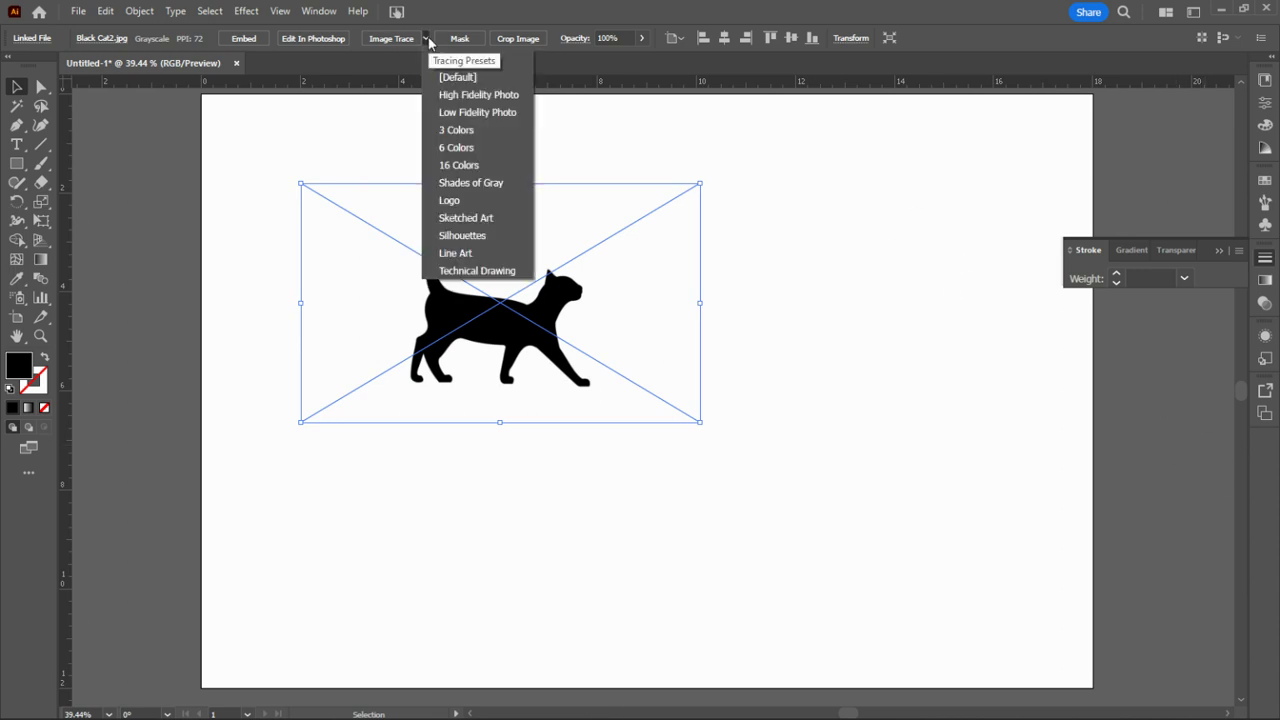
pyautogui.click(489, 235)
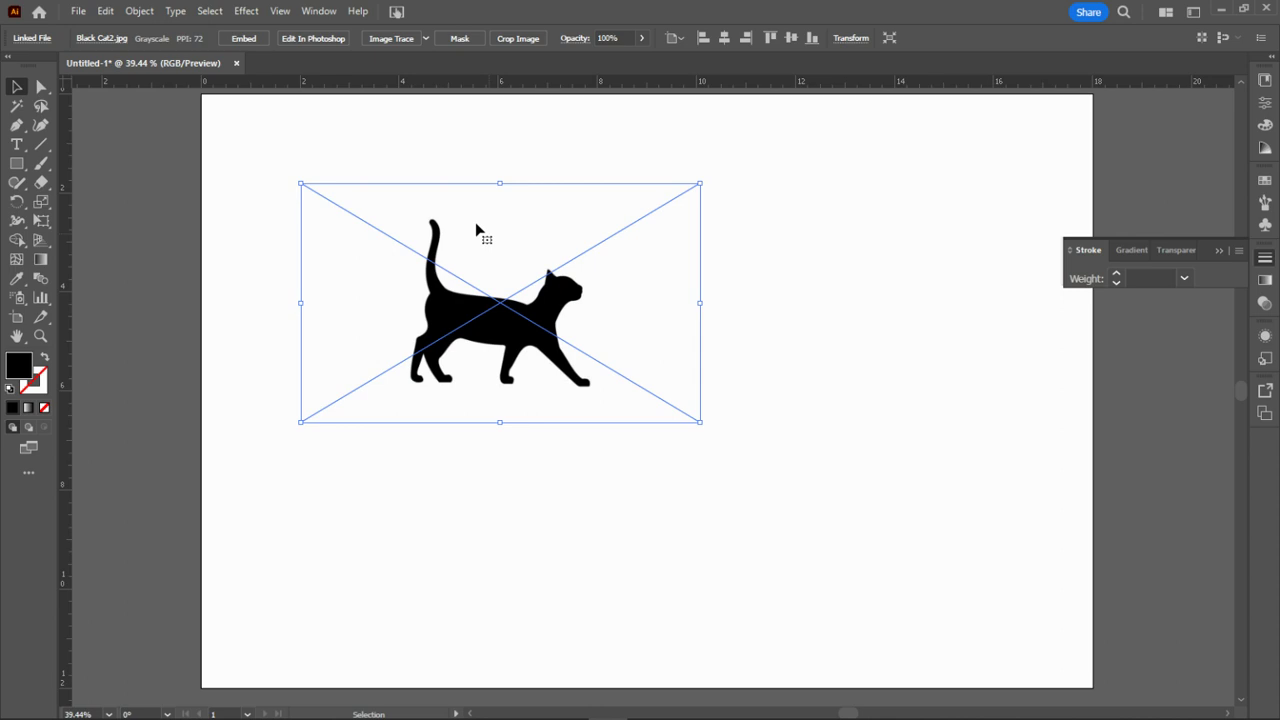
pyautogui.click(403, 40)
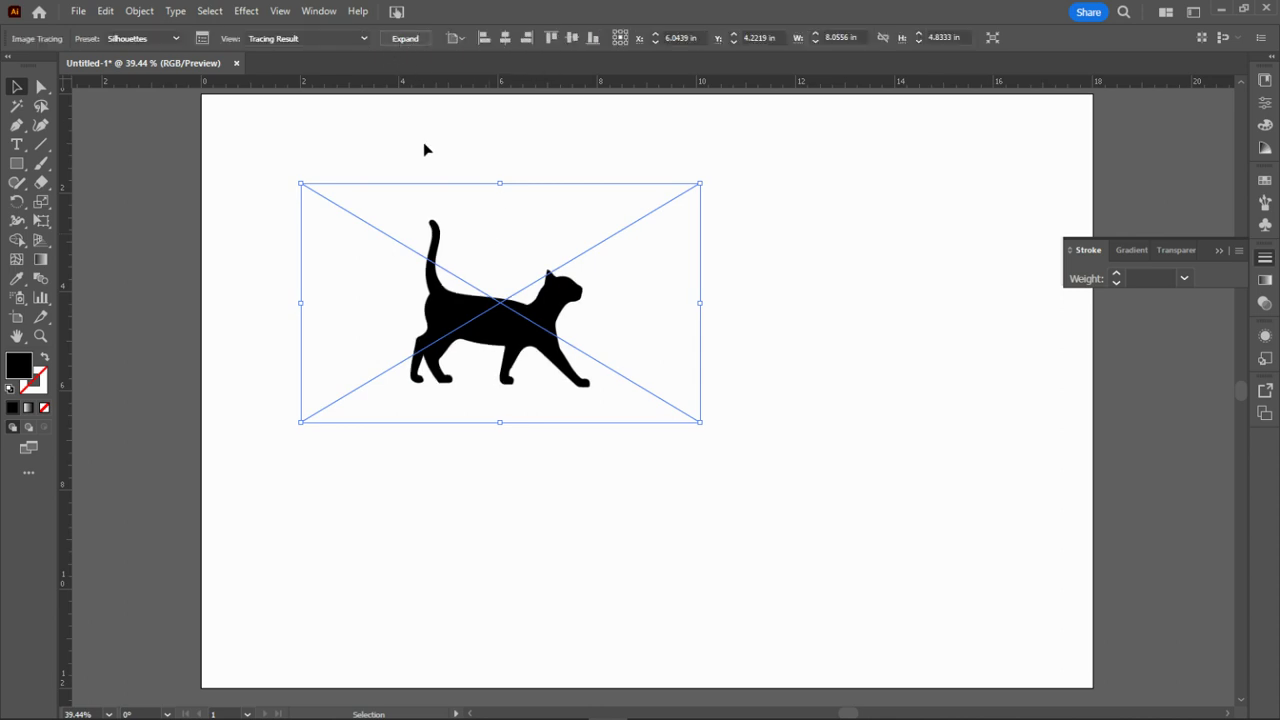
pyautogui.click(395, 44)
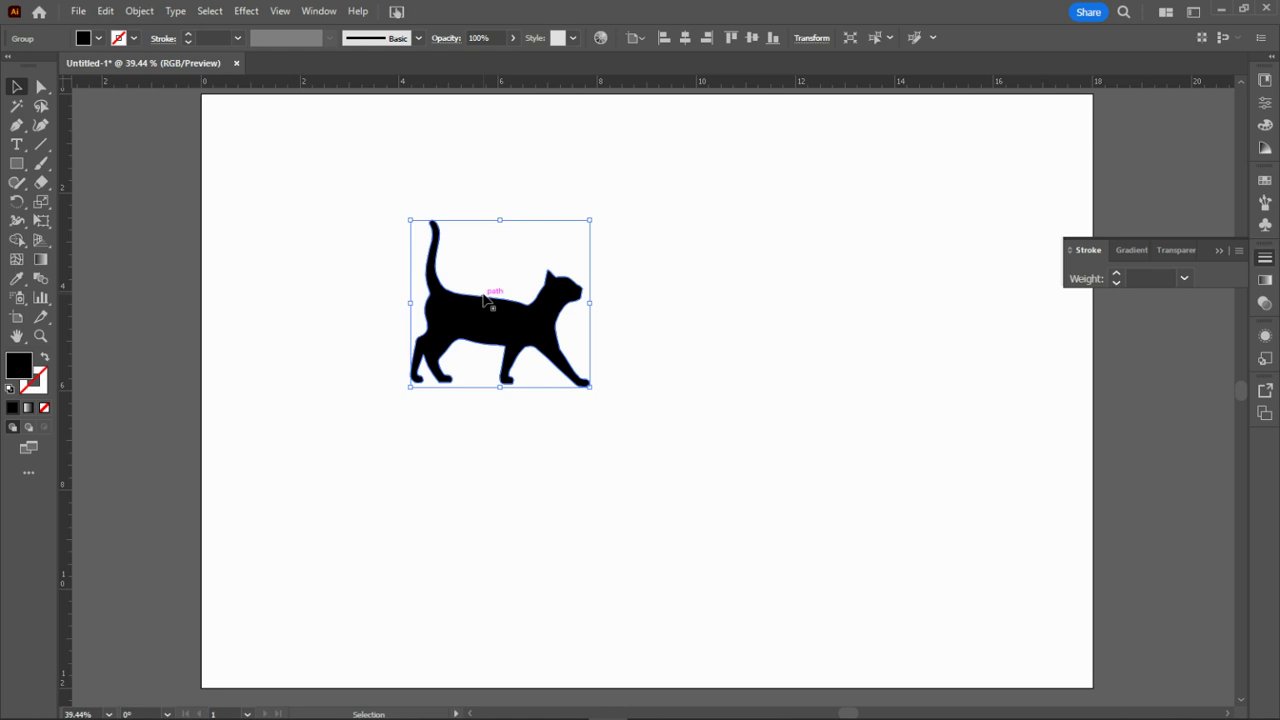
# Zoom in and select the cat path with Direct Selection, undoing an accidental ear edit.
pyautogui.press('z')
pyautogui.moveTo(489, 300); pyautogui.dragTo(556, 285)
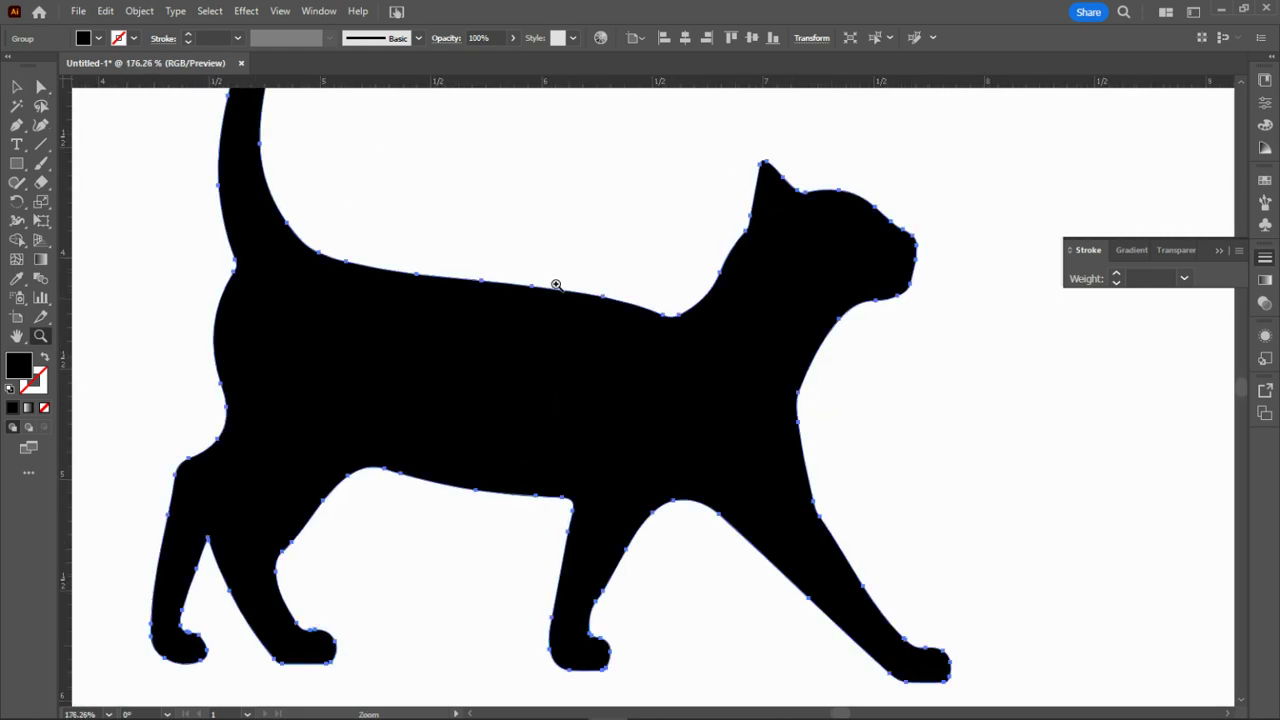
pyautogui.click(17, 87)
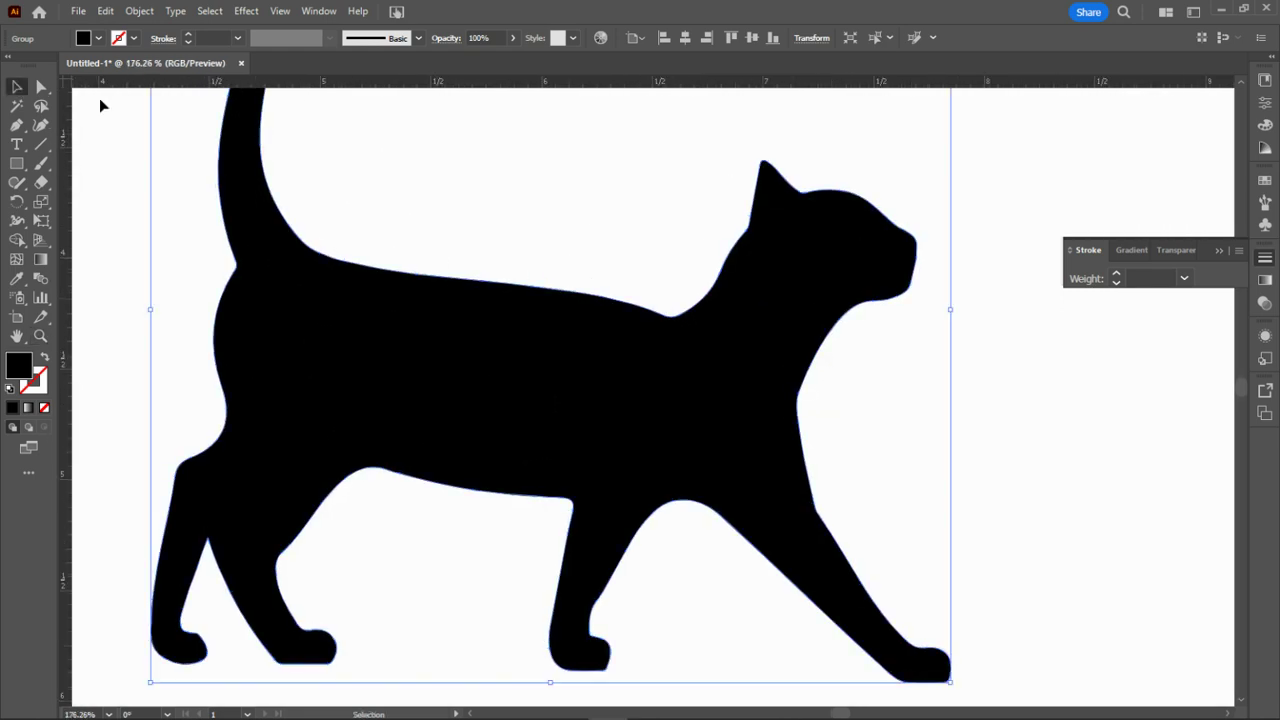
pyautogui.click(41, 87)
pyautogui.click(491, 275)
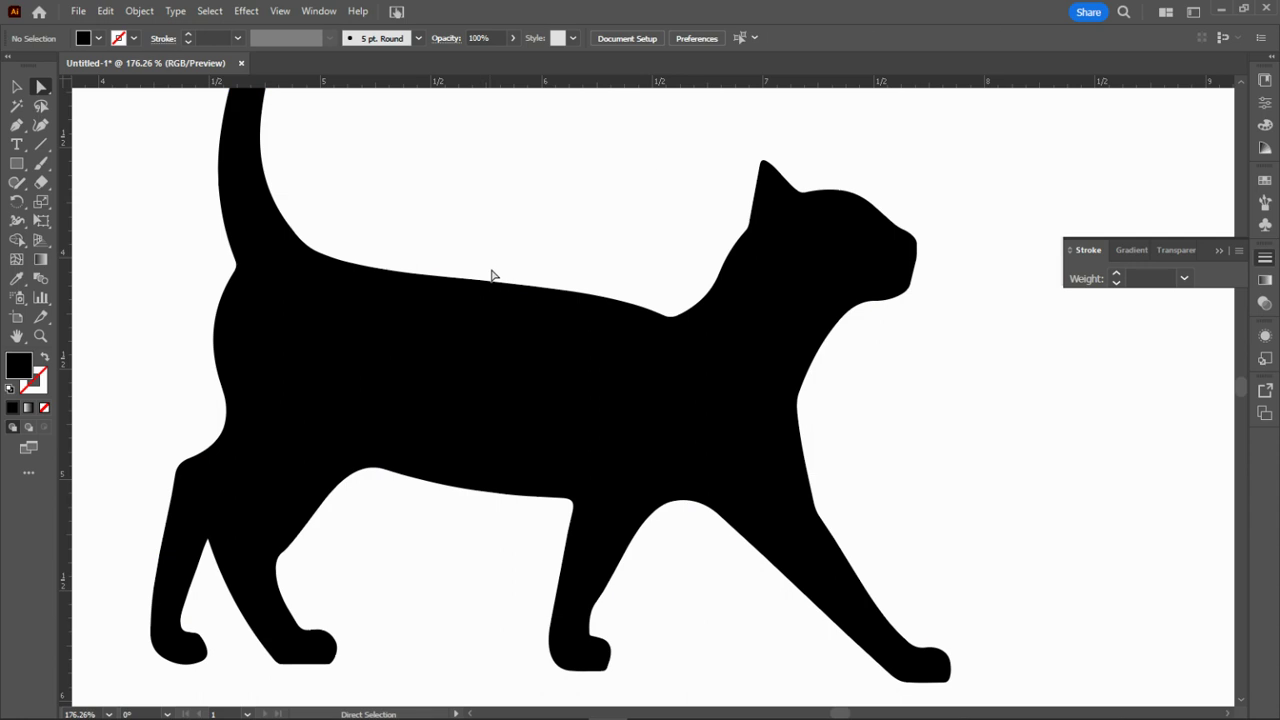
pyautogui.click(503, 287)
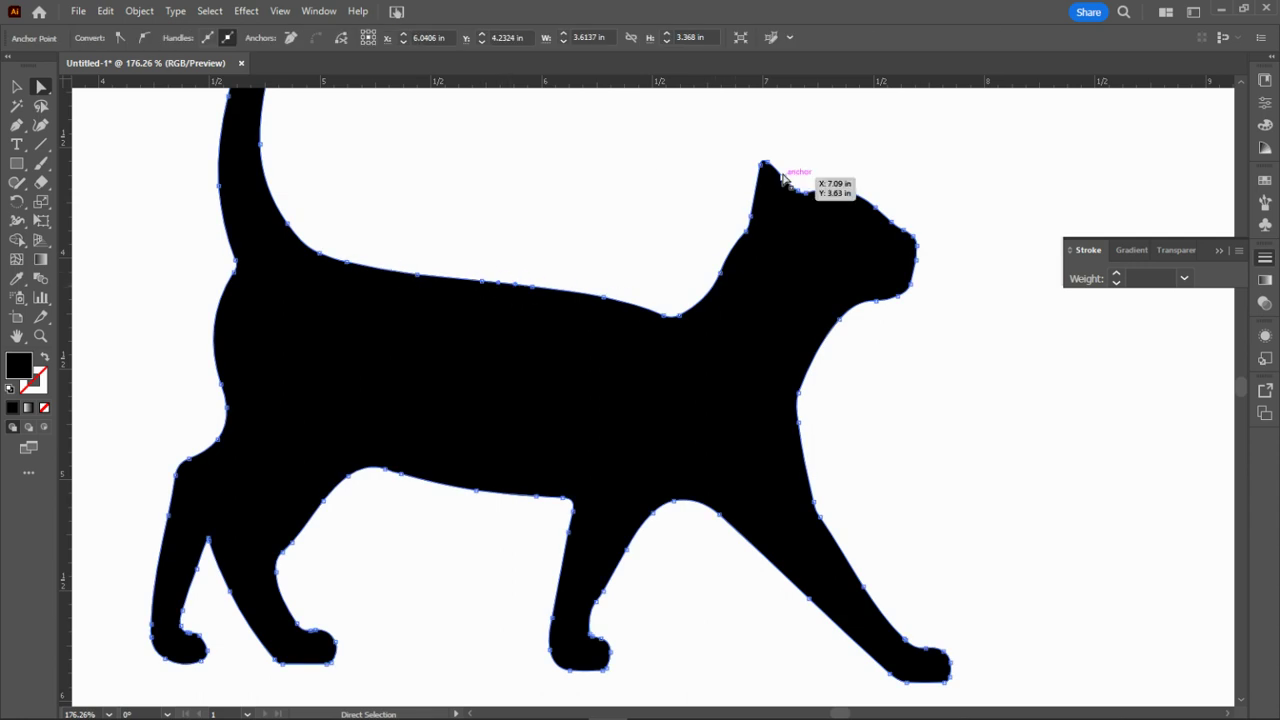
pyautogui.moveTo(754, 200); pyautogui.dragTo(777, 228)
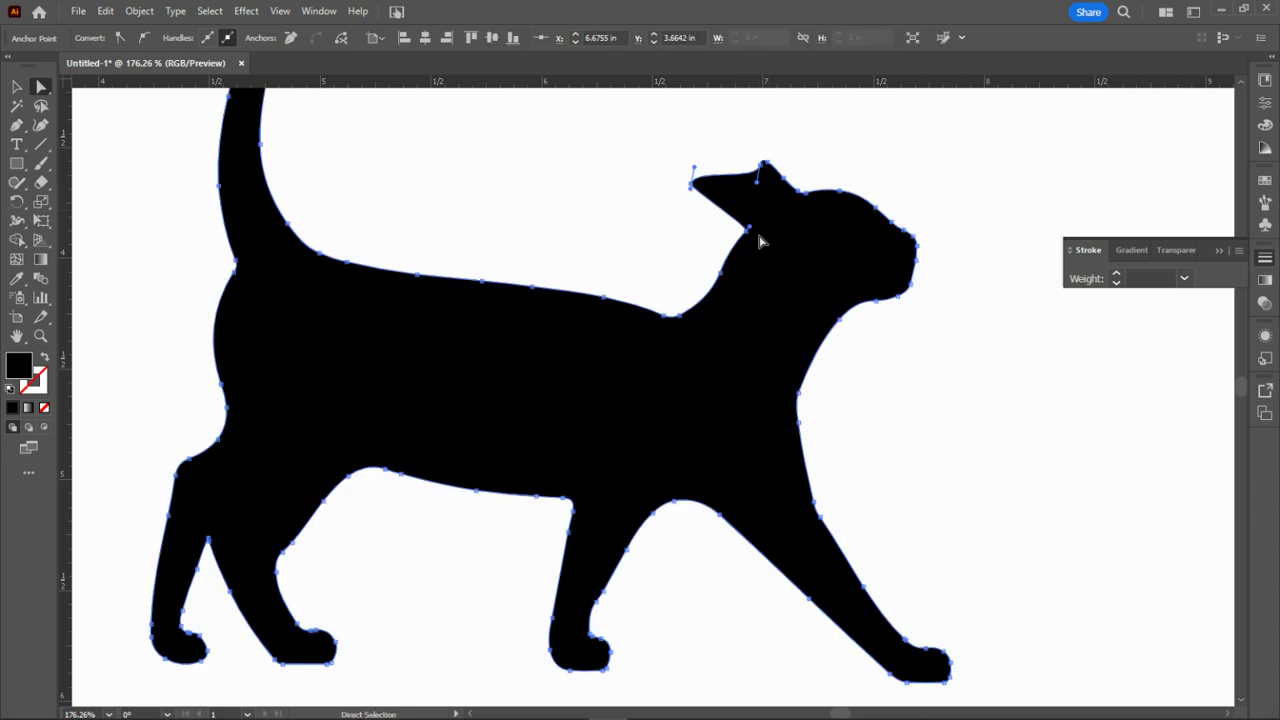
pyautogui.press('v')
pyautogui.press('a')
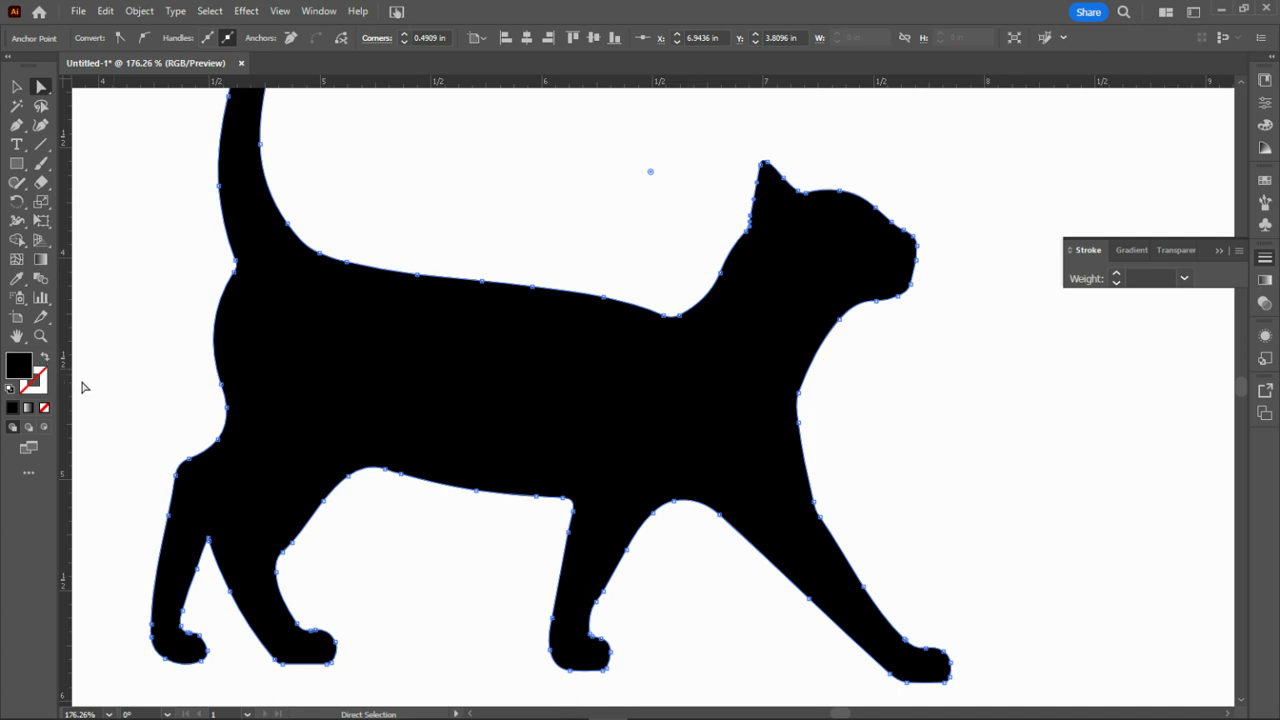
# Swap fill and stroke so the cat becomes a 1 pt outline with no fill.
pyautogui.click(44, 359)
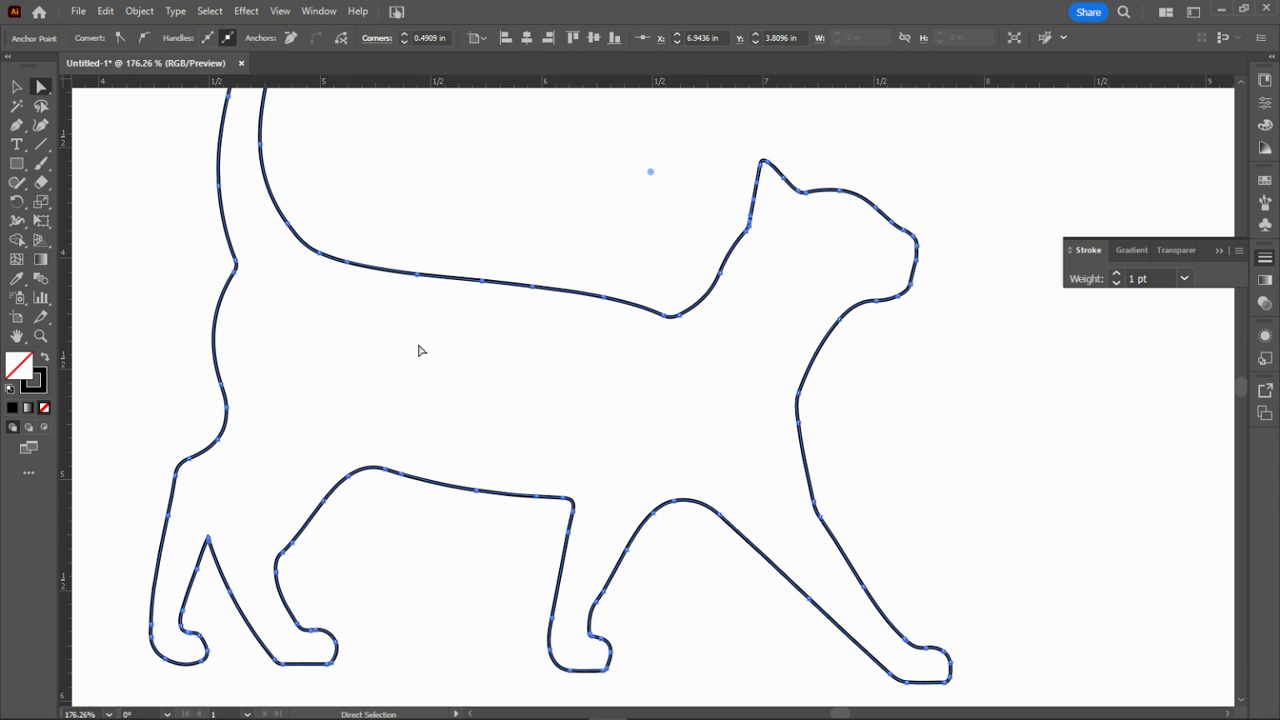
pyautogui.click(439, 238)
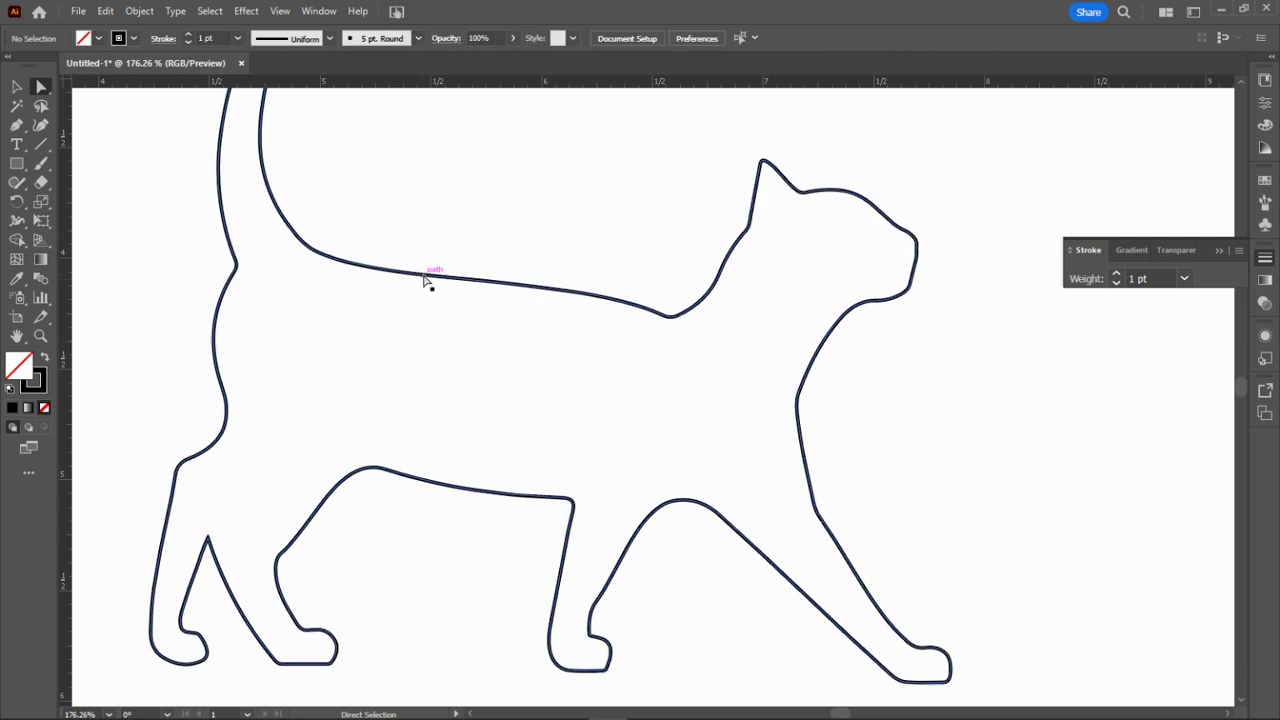
pyautogui.click(566, 293)
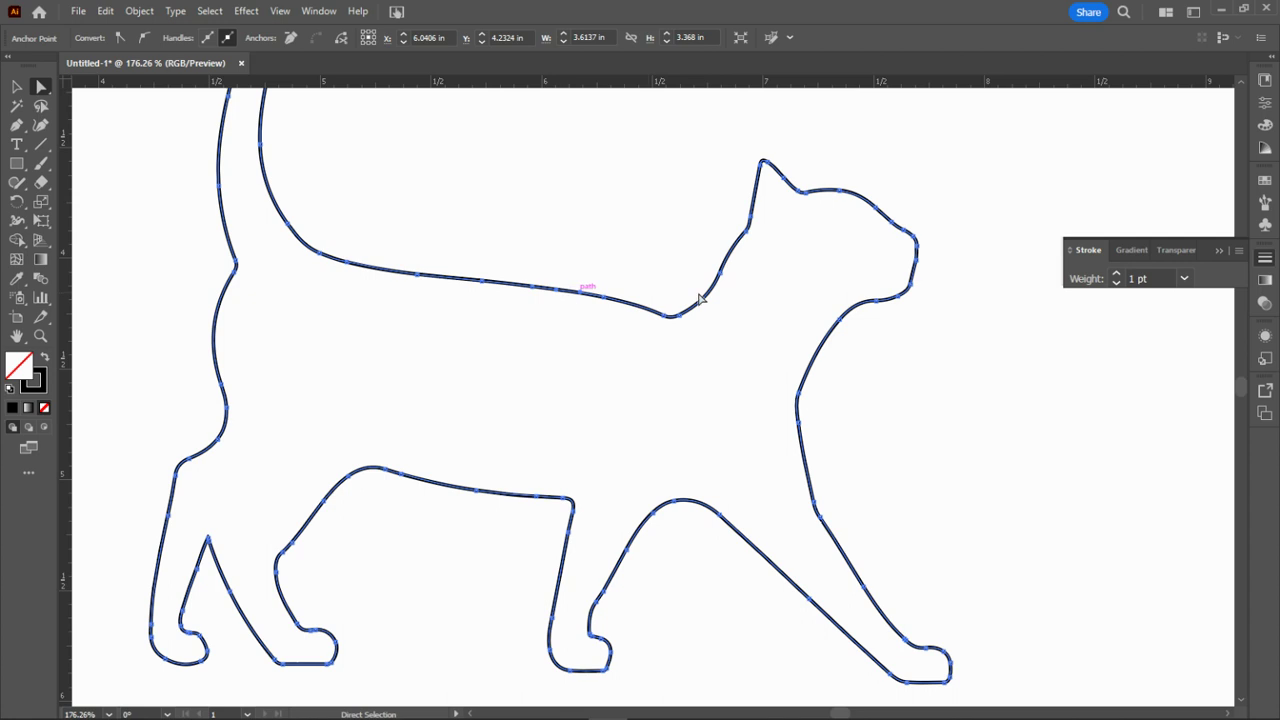
# Change the cat outline's stroke weight from 3 pt to 0.001 pt, then deselect to check it.
pyautogui.click(1133, 278)
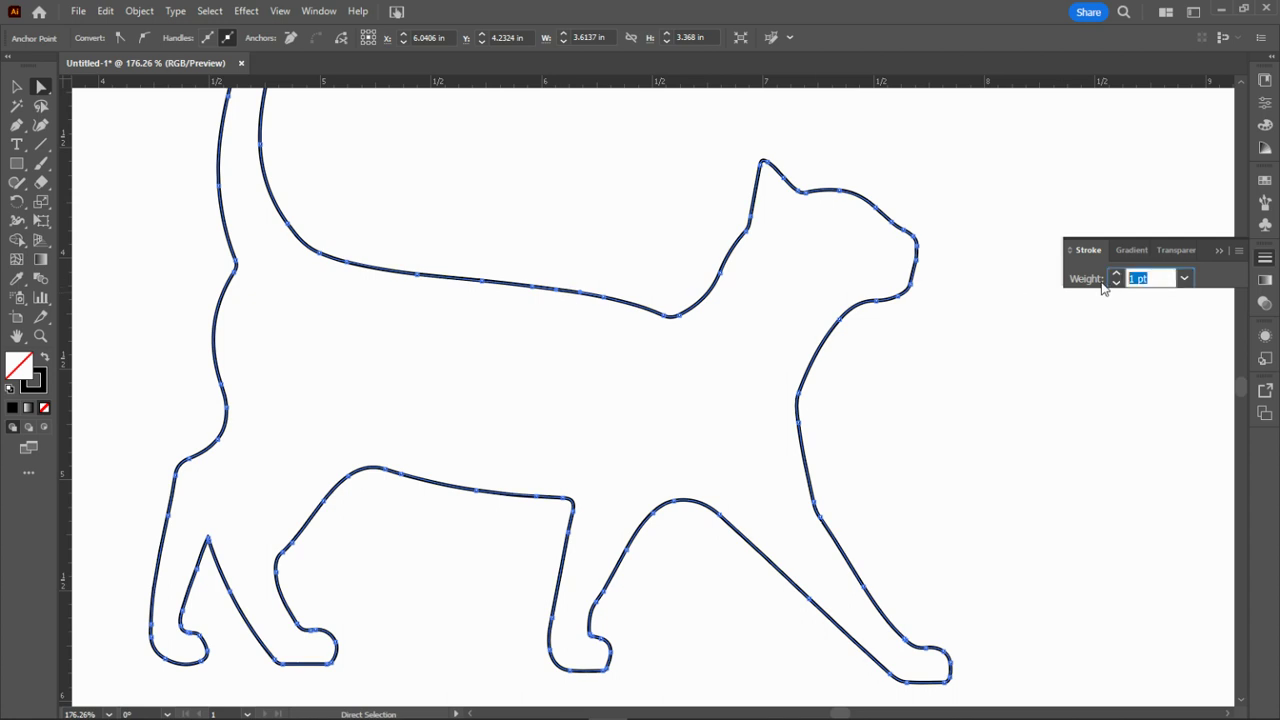
pyautogui.write('3')
pyautogui.press('Return')
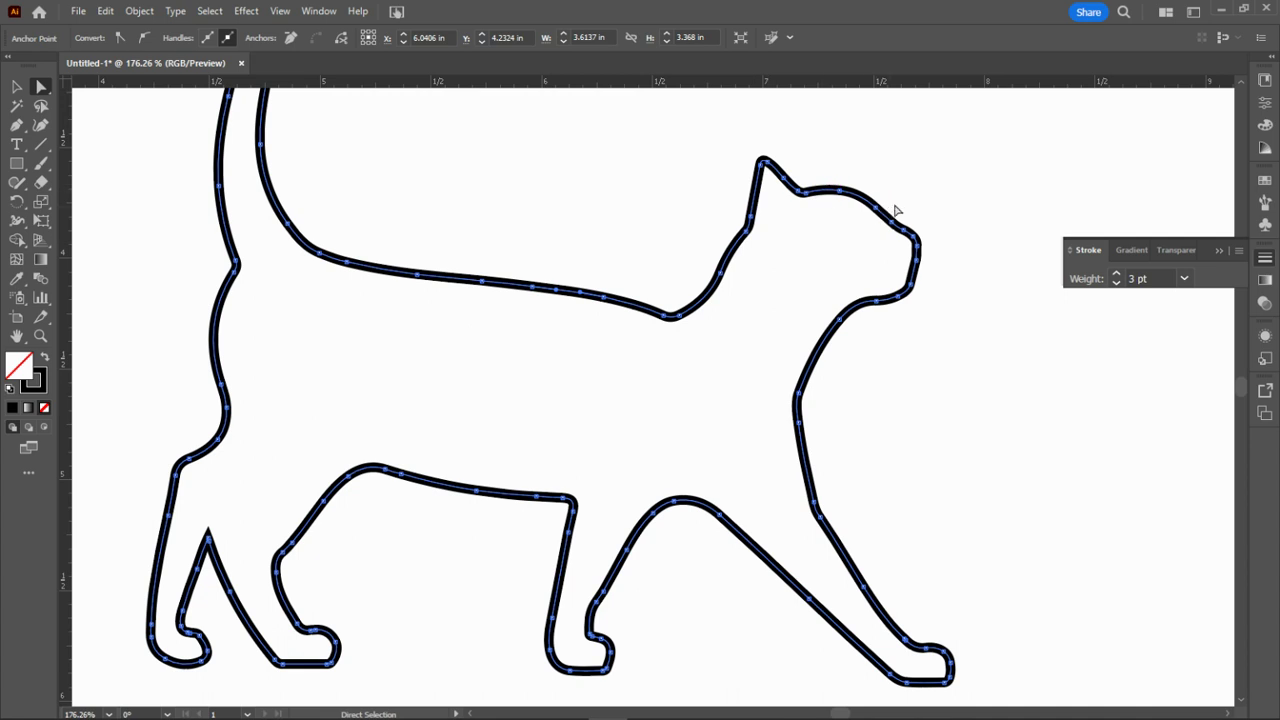
pyautogui.click(1156, 278)
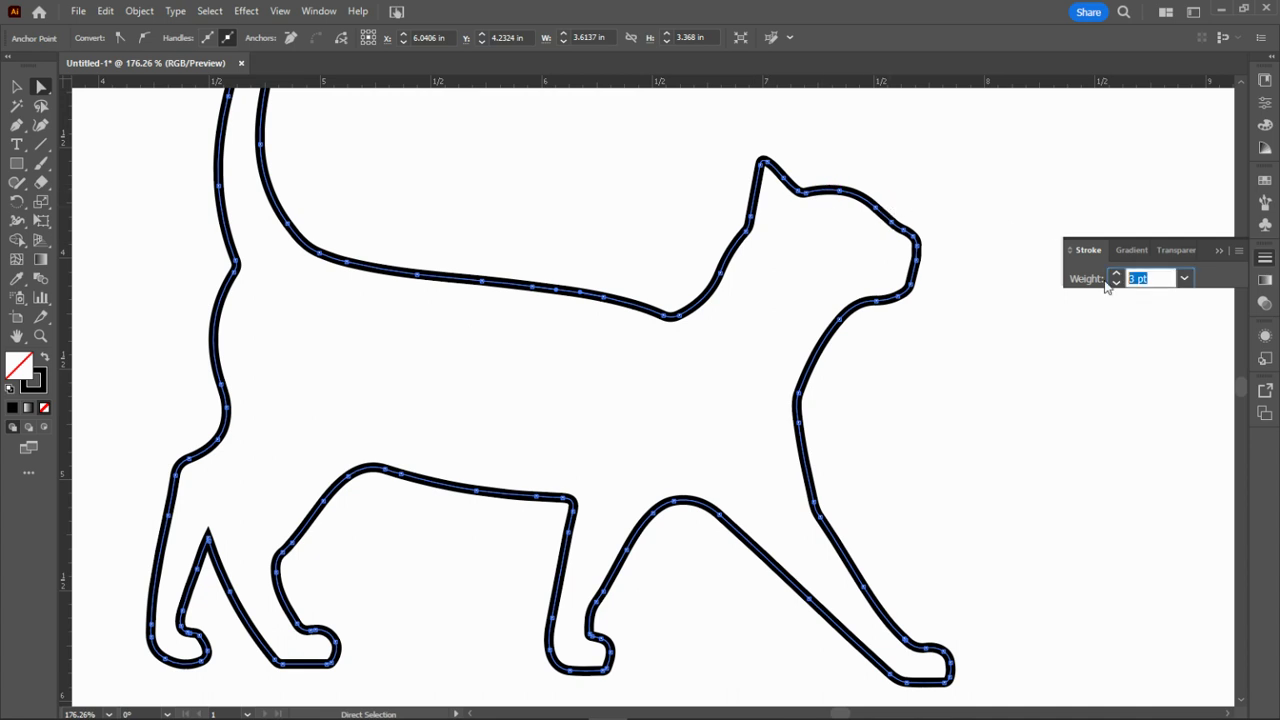
pyautogui.write('.001')
pyautogui.press('Return')
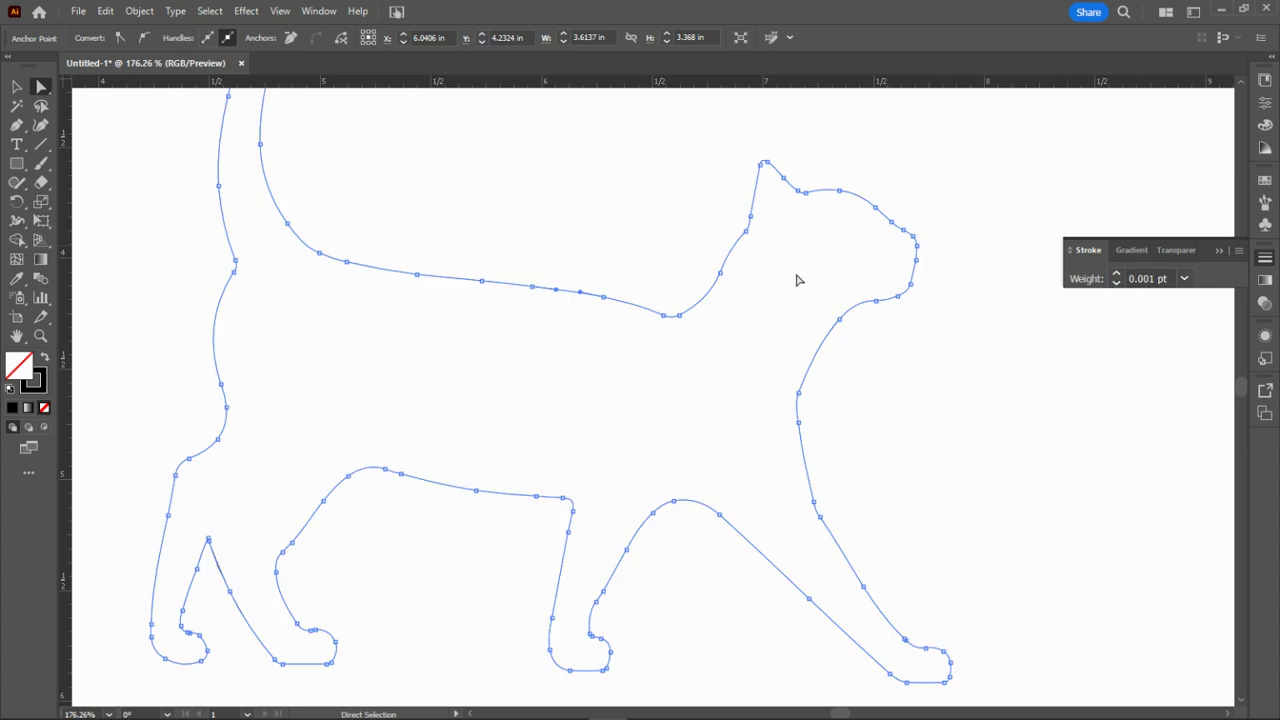
pyautogui.click(925, 410)
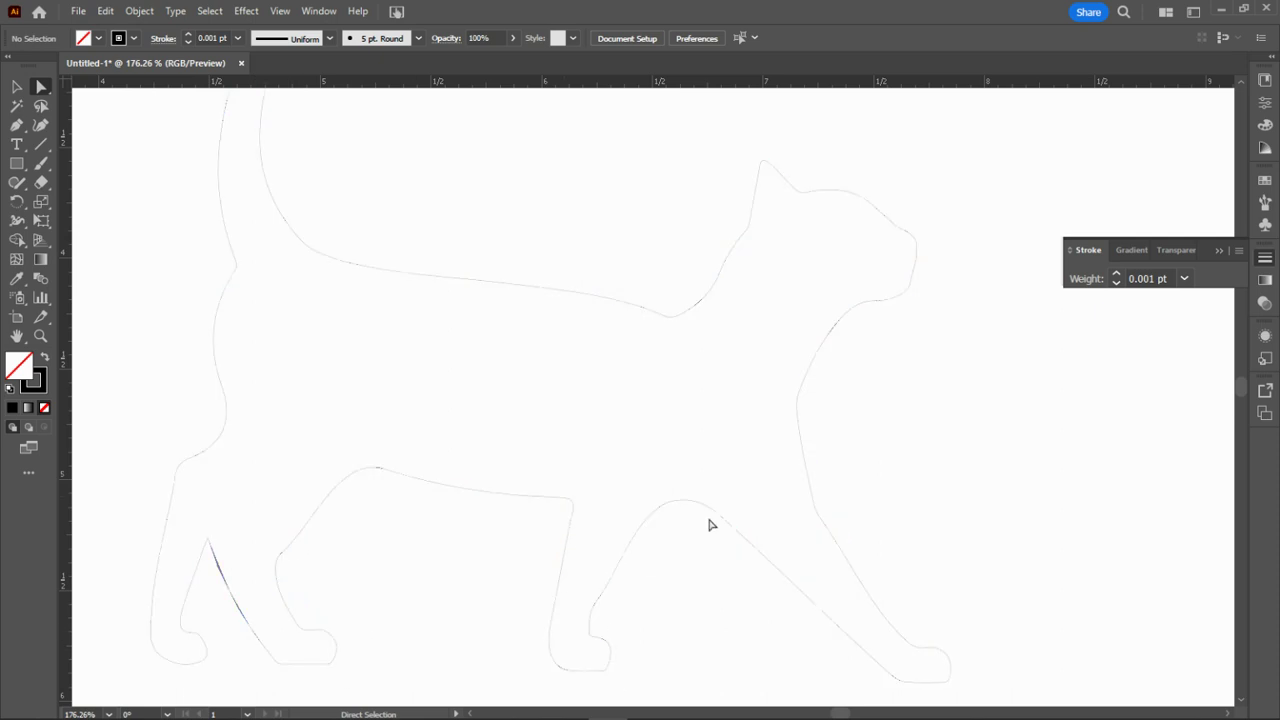
pyautogui.scroll(-2, 948, 368)
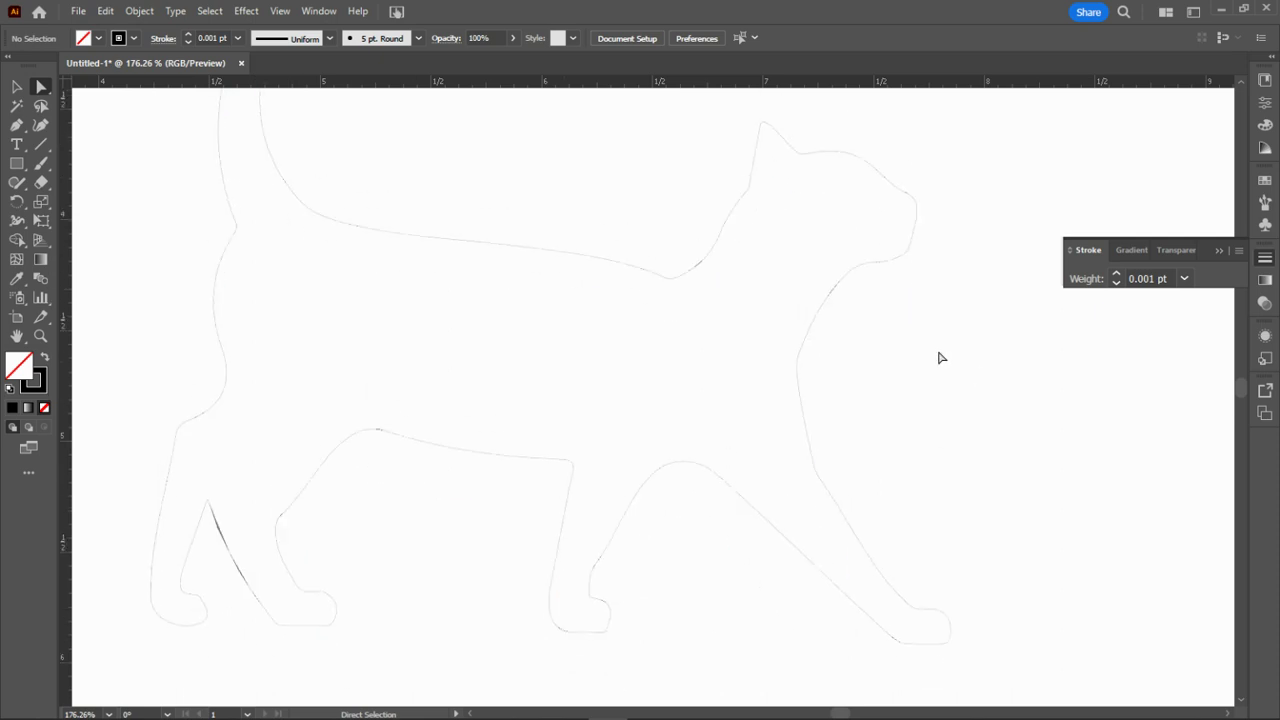
# Zoom out to show the whole artboard and drag the cat outline to its top-left corner.
pyautogui.press('z')
pyautogui.keyDown('alt'); pyautogui.click(863, 379); pyautogui.keyUp('alt')
pyautogui.keyDown('alt'); pyautogui.click(863, 379); pyautogui.keyUp('alt')
pyautogui.keyDown('alt'); pyautogui.click(694, 389); pyautogui.keyUp('alt')
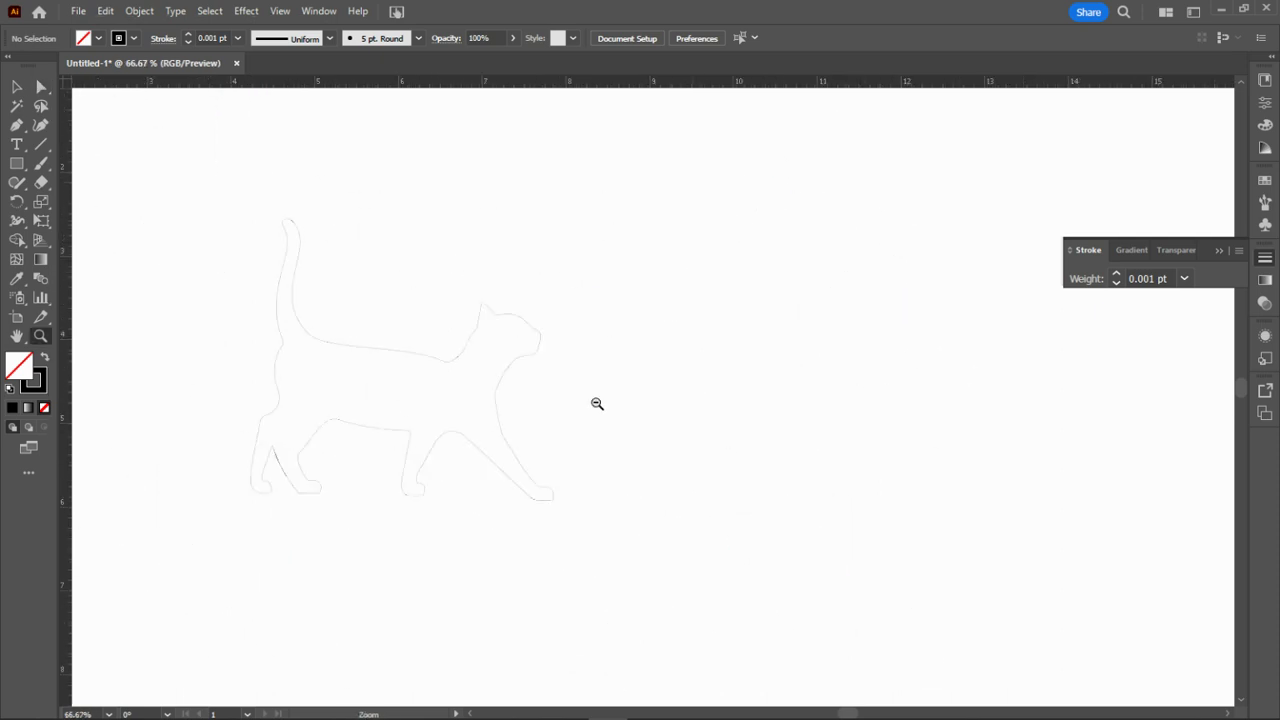
pyautogui.keyDown('alt'); pyautogui.click(574, 409); pyautogui.keyUp('alt')
pyautogui.moveTo(632, 363); pyautogui.dragTo(660, 412)
pyautogui.click(16, 87)
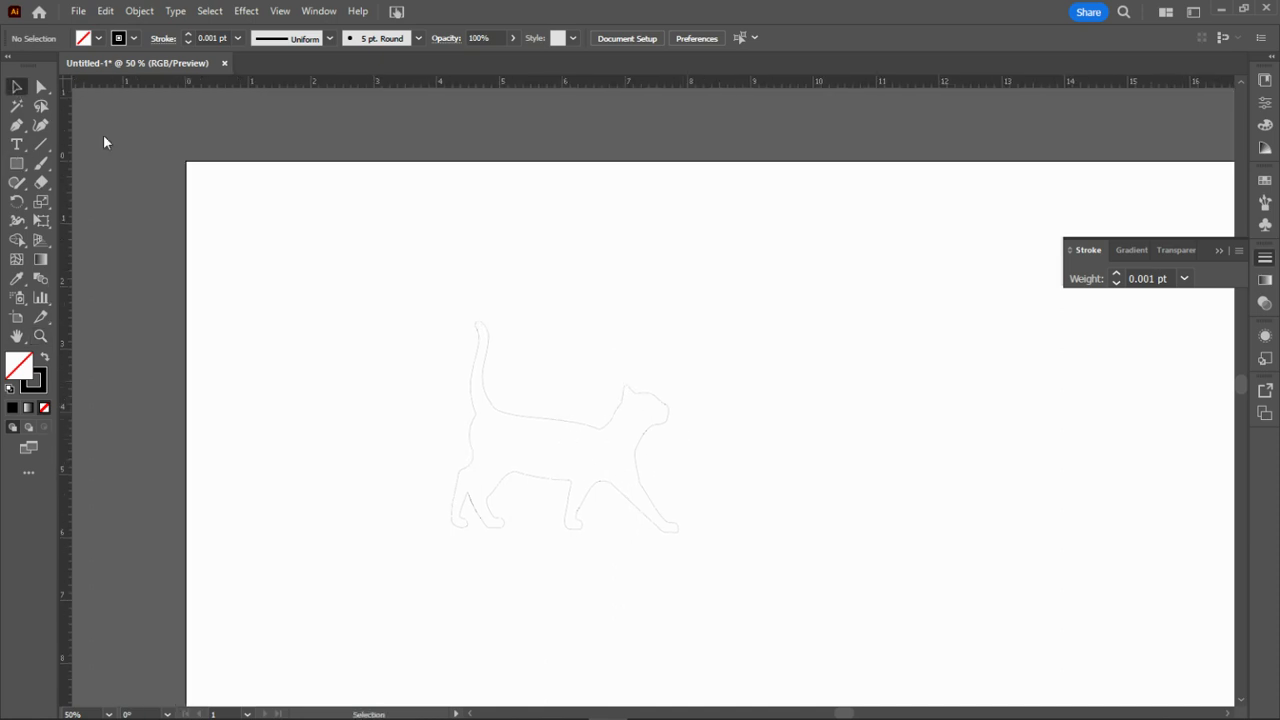
pyautogui.moveTo(575, 428)
pyautogui.mouseDown()
pyautogui.moveTo(586, 429)
pyautogui.moveTo(389, 286)
pyautogui.moveTo(358, 284)
pyautogui.moveTo(348, 302)
pyautogui.mouseUp()
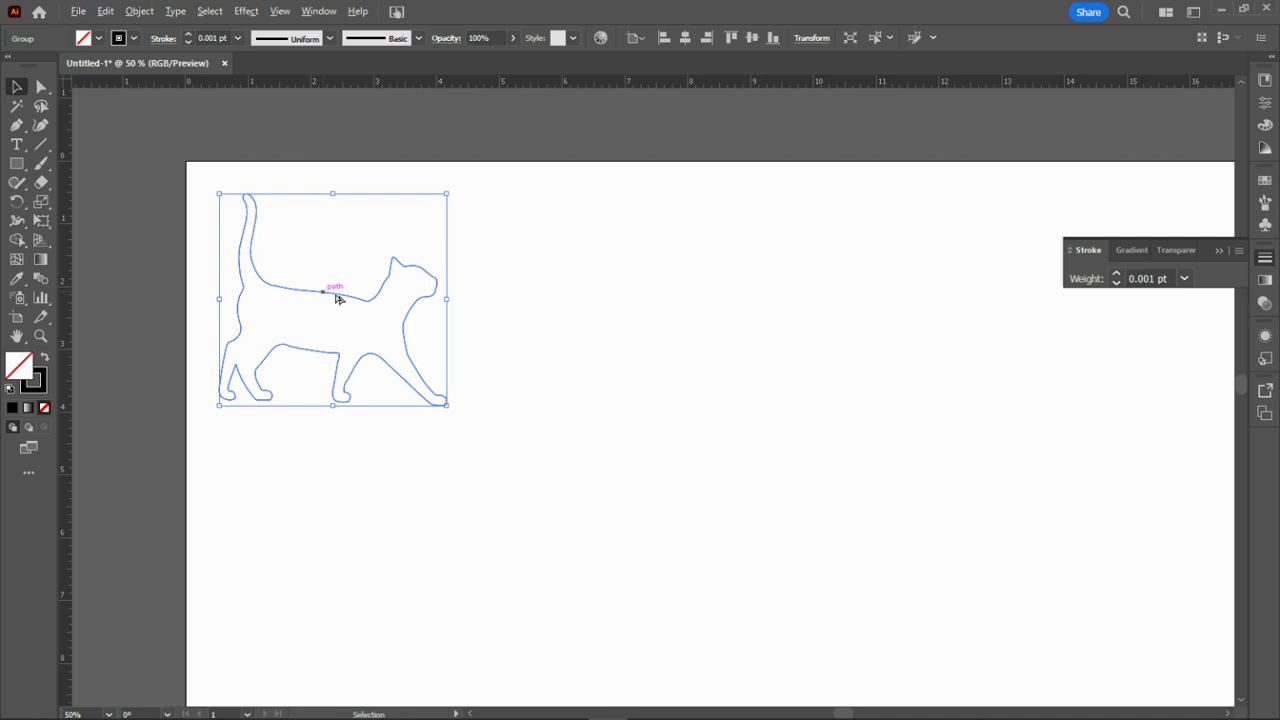
pyautogui.moveTo(323, 294); pyautogui.dragTo(845, 305)
pyautogui.moveTo(228, 174); pyautogui.dragTo(868, 420)
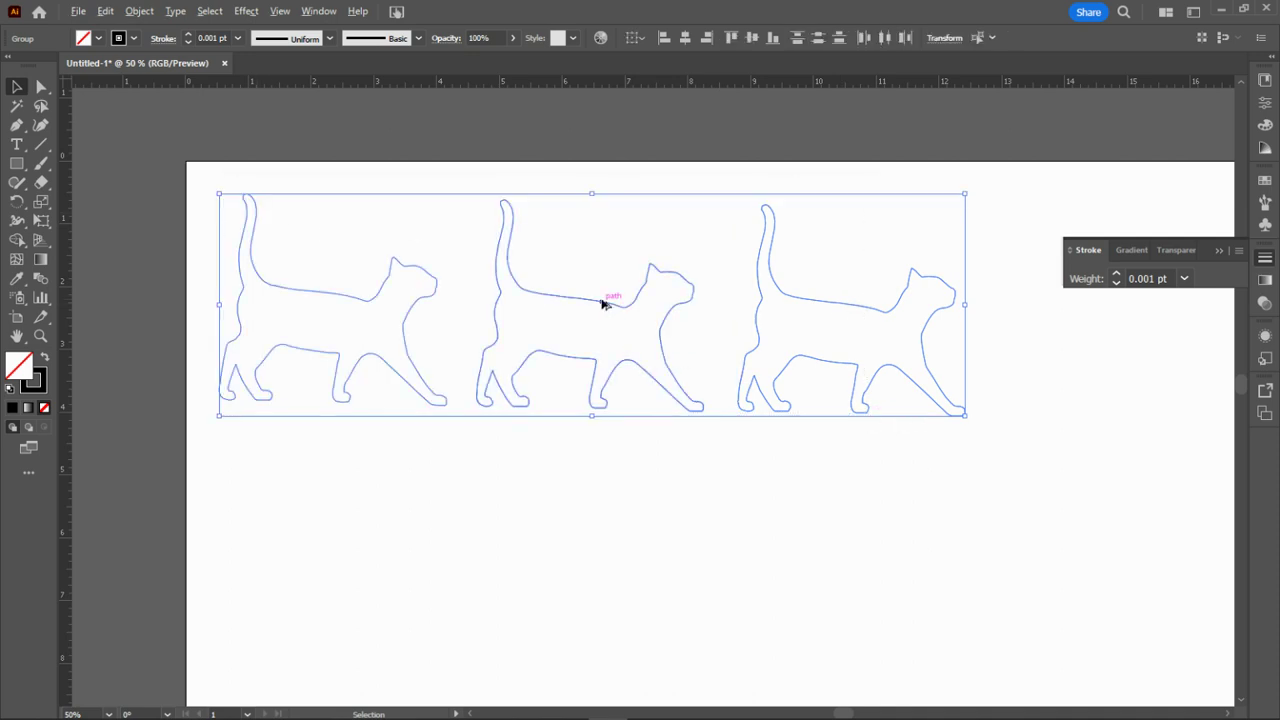
pyautogui.moveTo(606, 300); pyautogui.dragTo(612, 527)
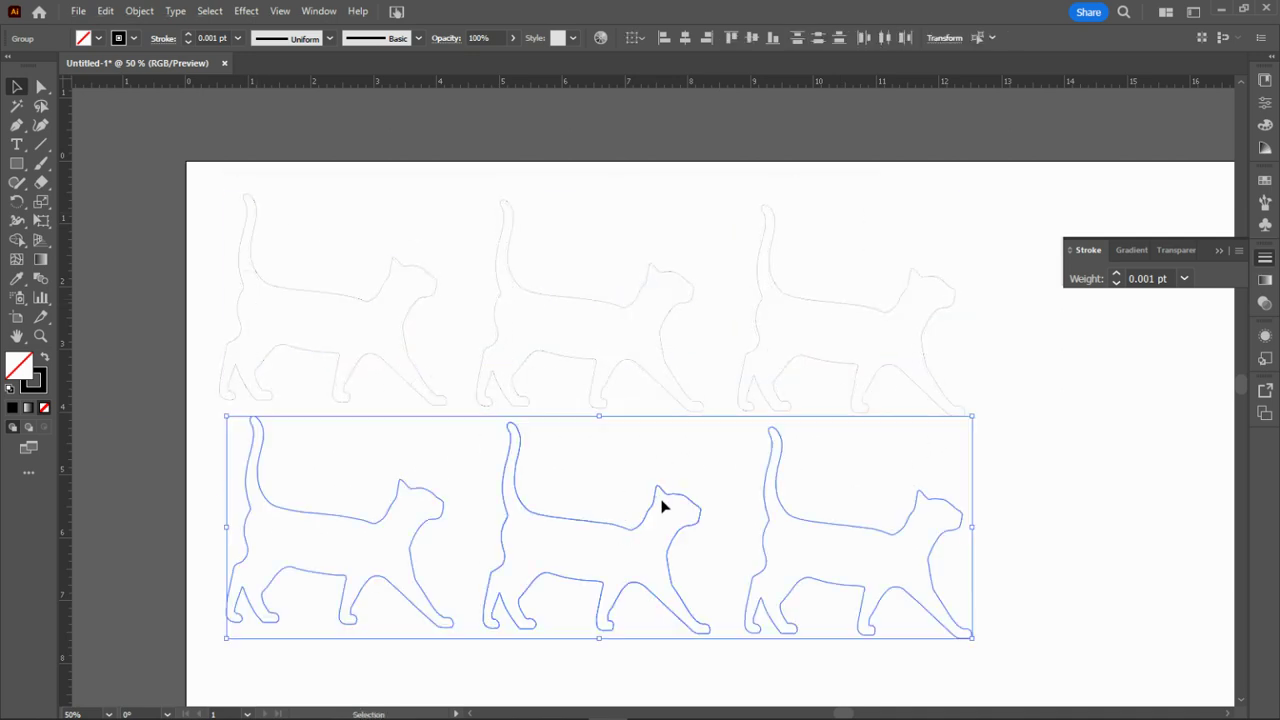
pyautogui.hotkey('ctrl', 'z')
pyautogui.hotkey('ctrl', 'z')
pyautogui.hotkey('ctrl', 'z')
pyautogui.click(486, 346)
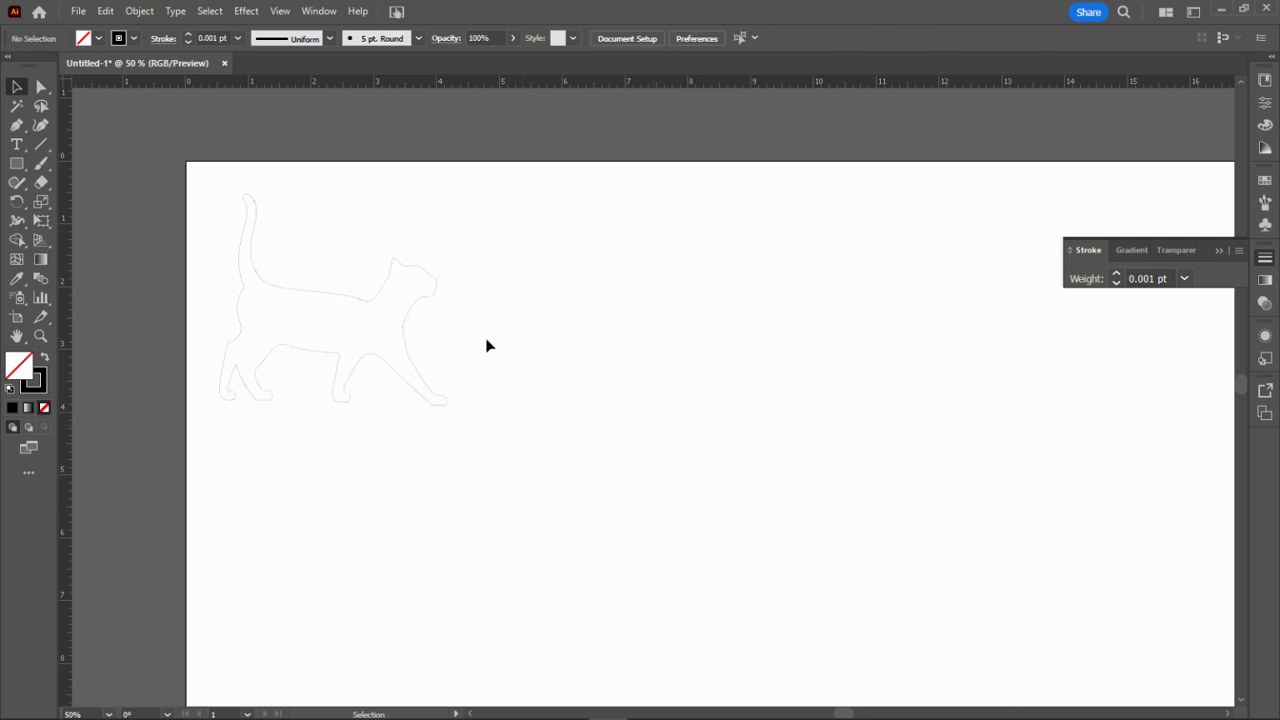
pyautogui.click(372, 300)
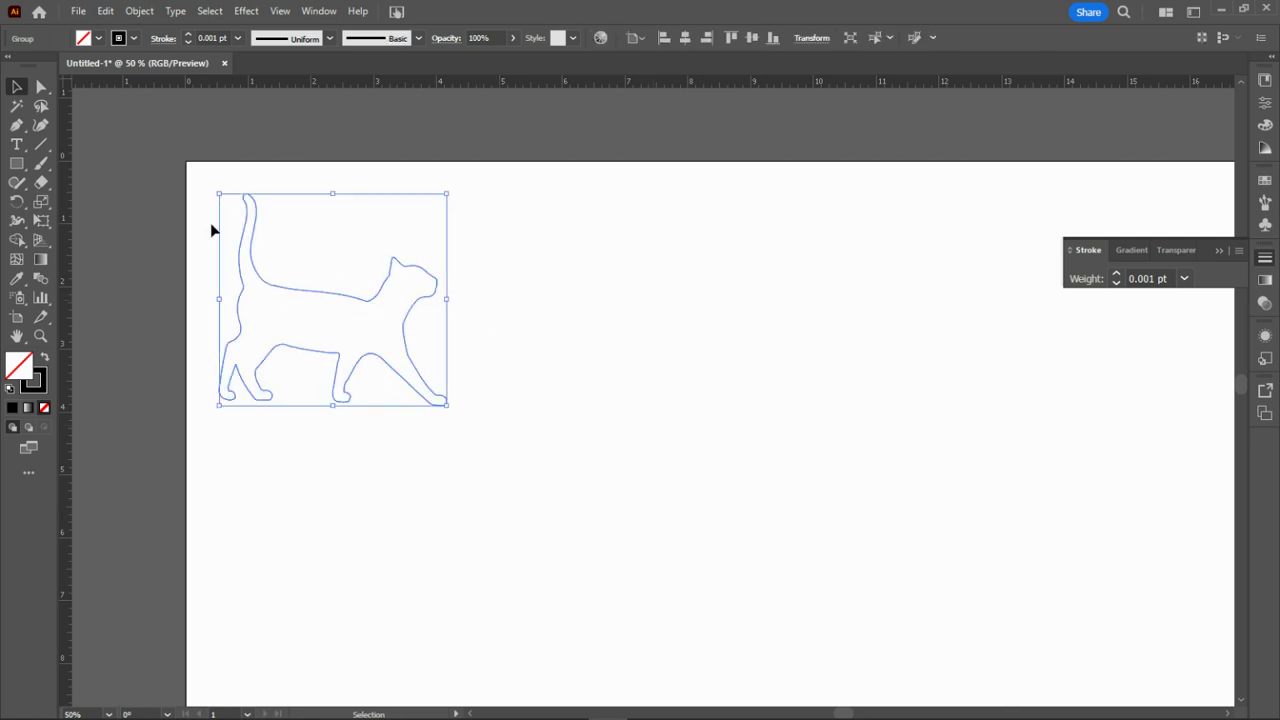
# Print the cat outline to the Epilog Engraver with placement X 0 in and Y 0 in.
pyautogui.click(78, 11)
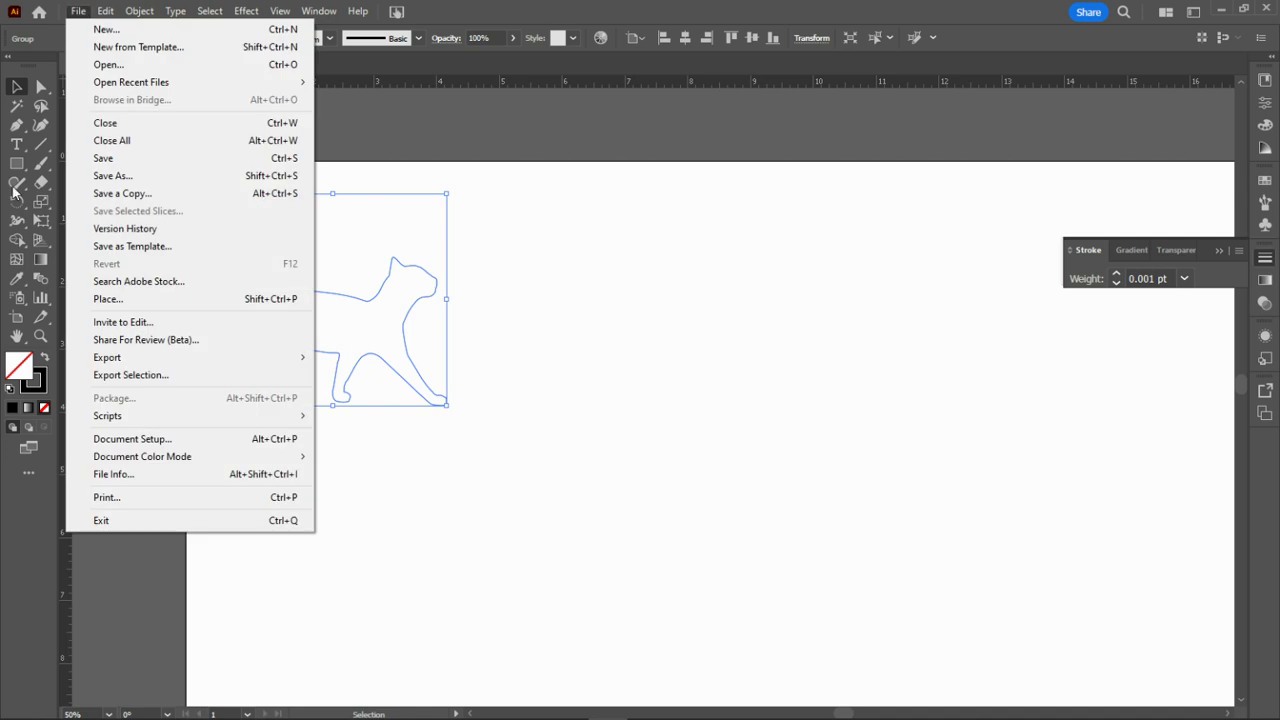
pyautogui.click(133, 500)
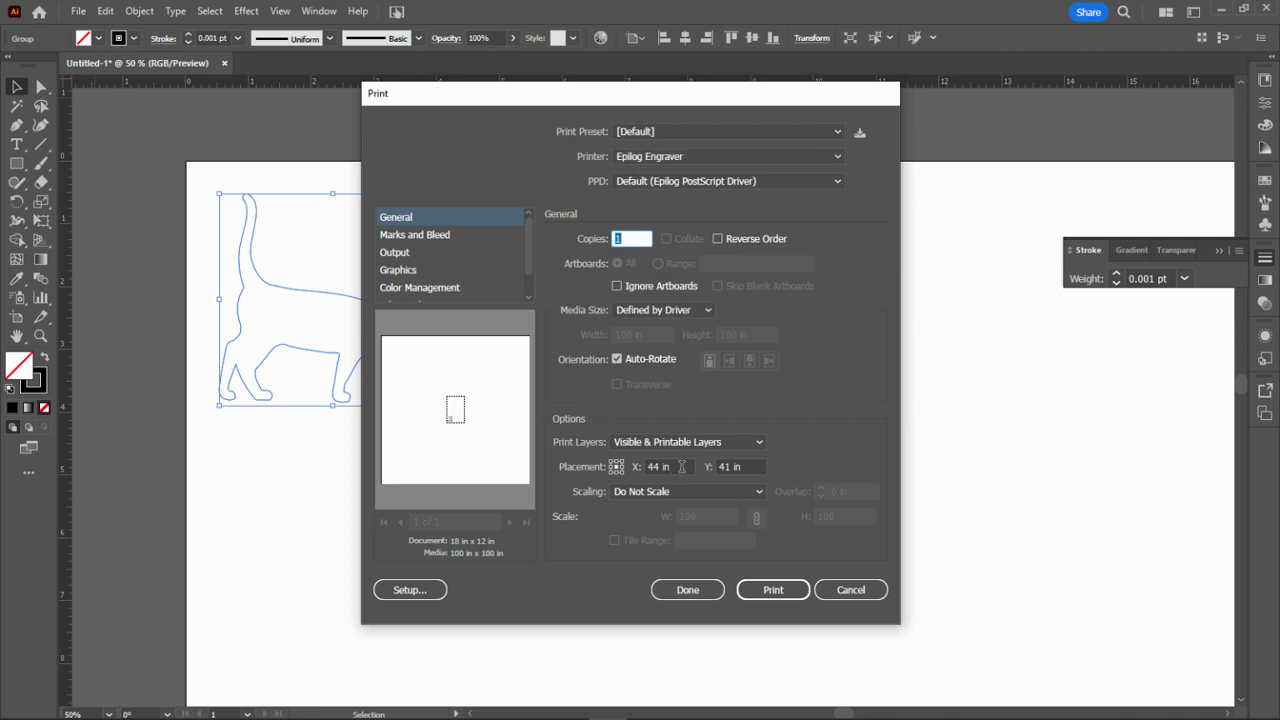
pyautogui.moveTo(683, 466); pyautogui.dragTo(601, 470)
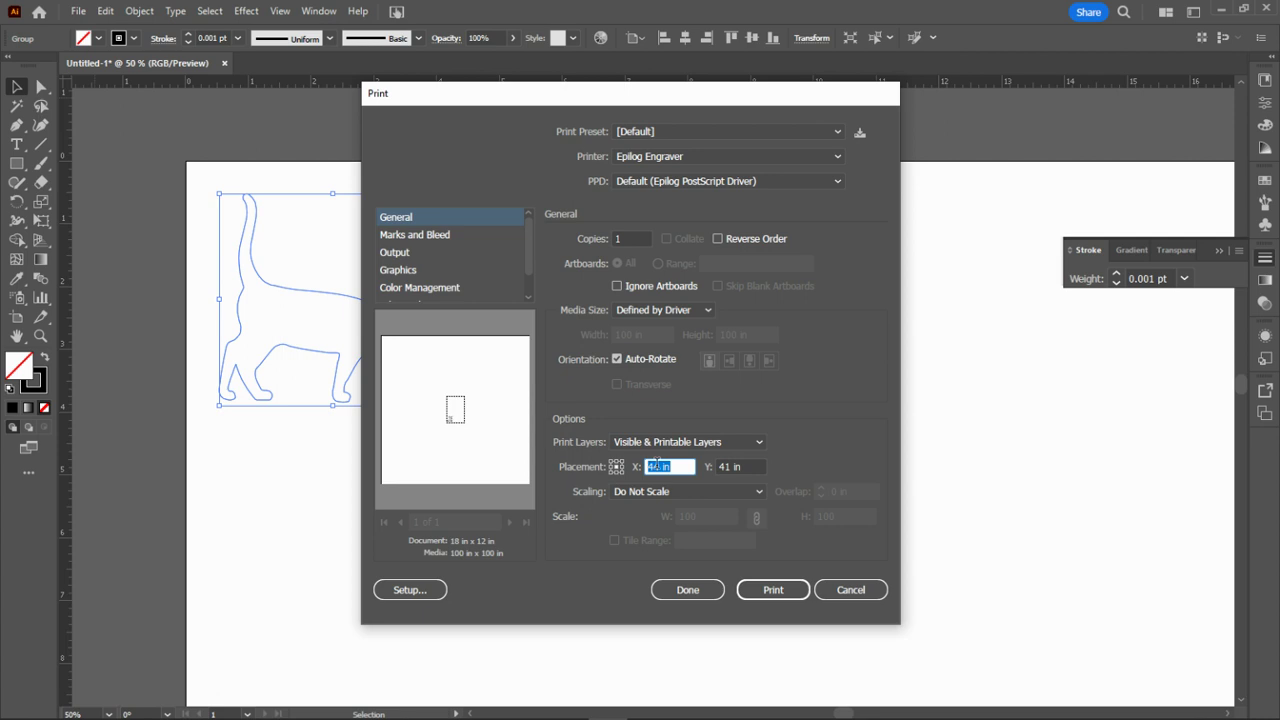
pyautogui.write('0')
pyautogui.press('Tab')
pyautogui.write('0')
pyautogui.click(667, 468)
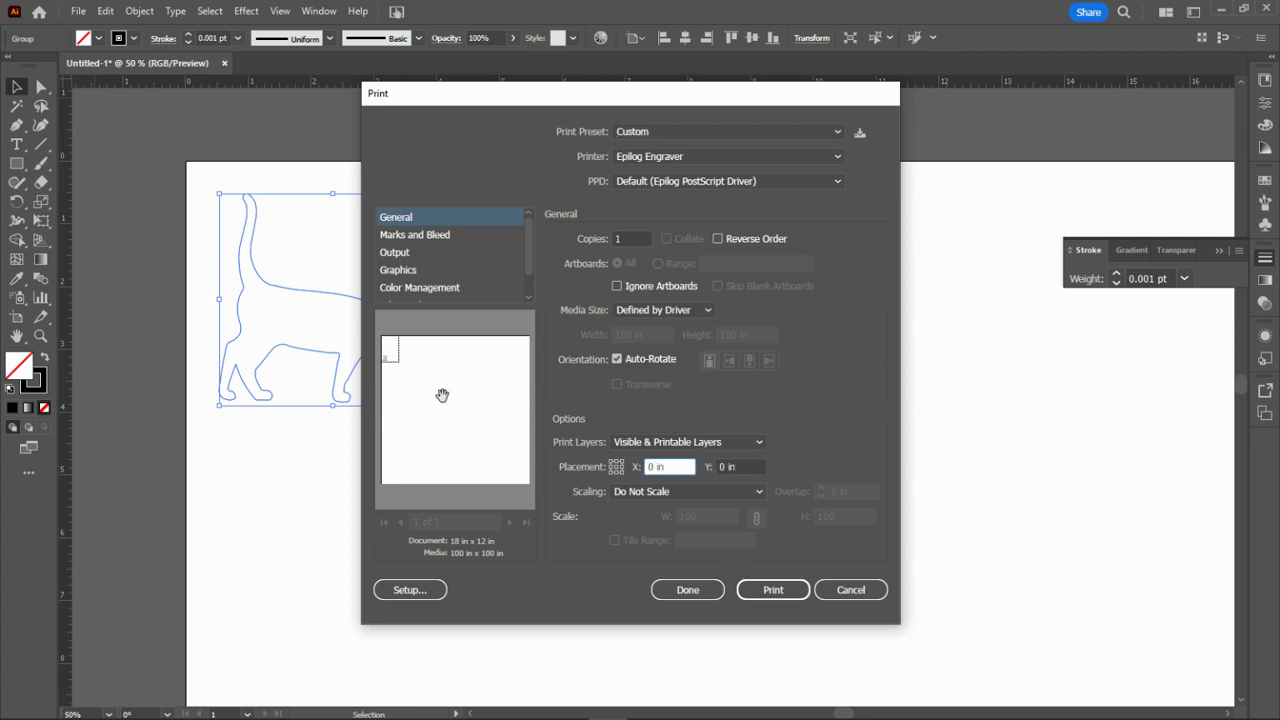
pyautogui.click(762, 589)
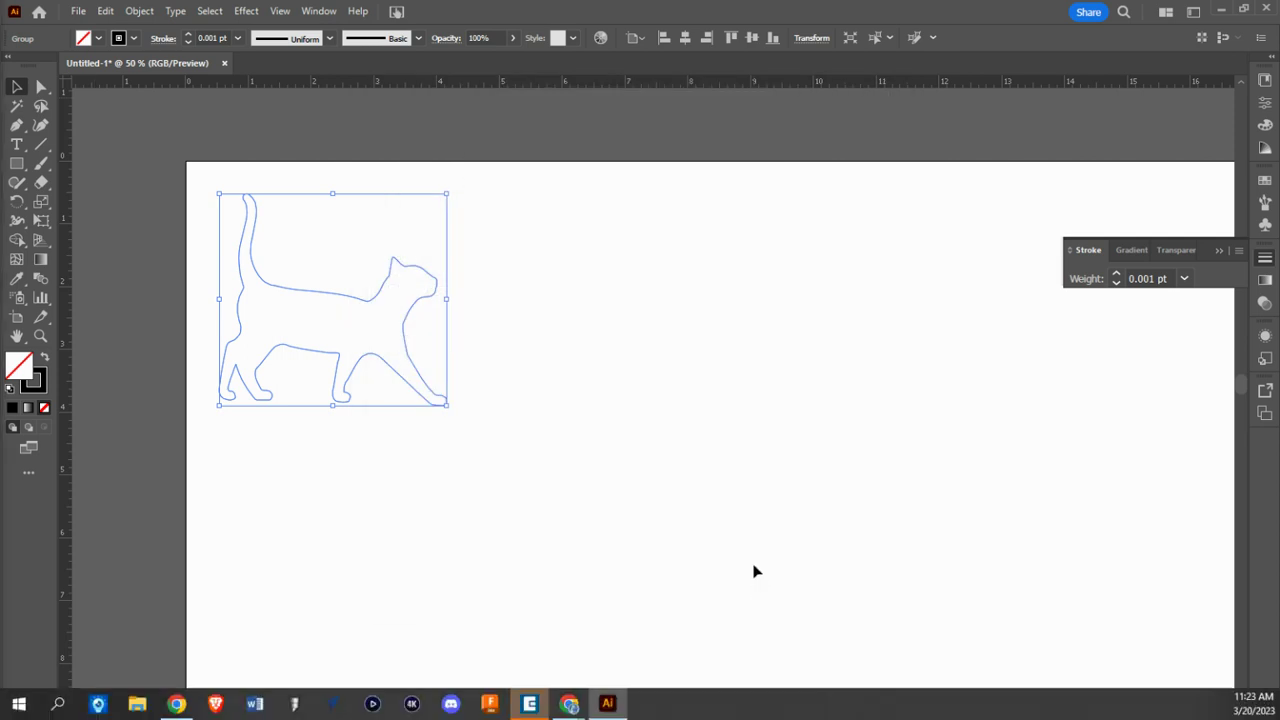
# In Epilog Dashboard, turn off Video, fit the view to the cat, and set its X position to 0.
pyautogui.click(529, 703)
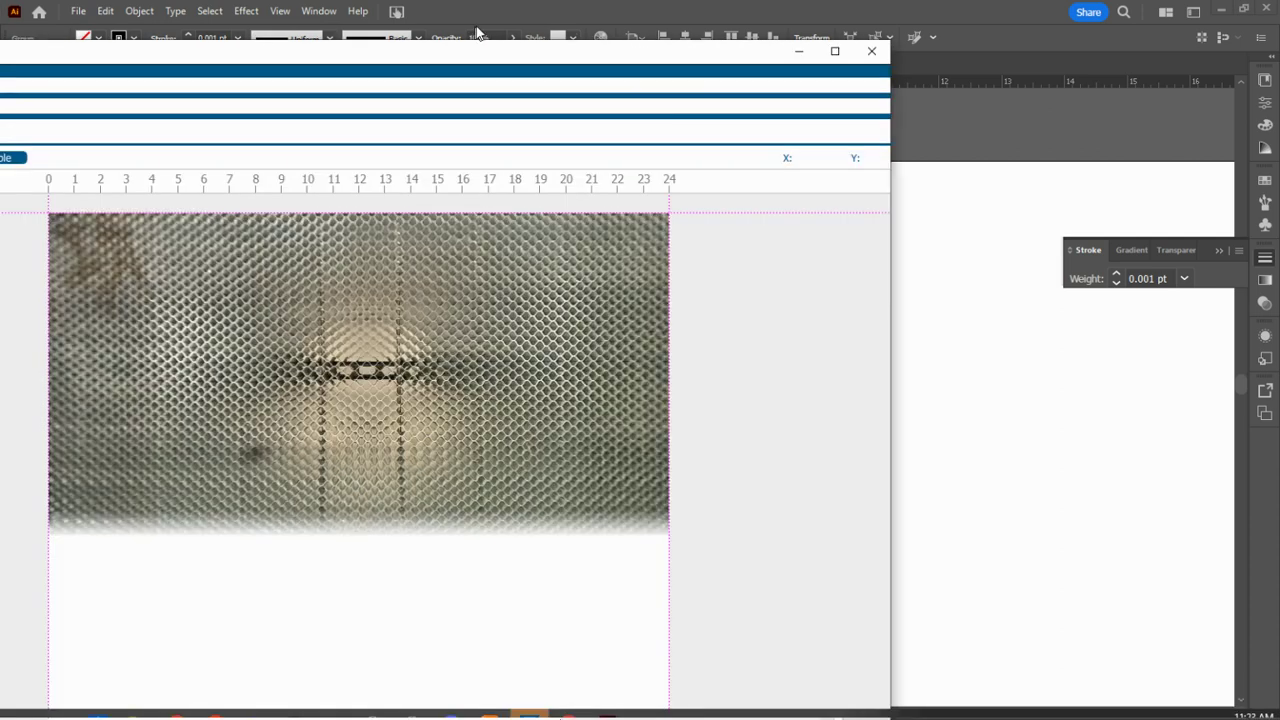
pyautogui.moveTo(441, 63); pyautogui.dragTo(614, 2)
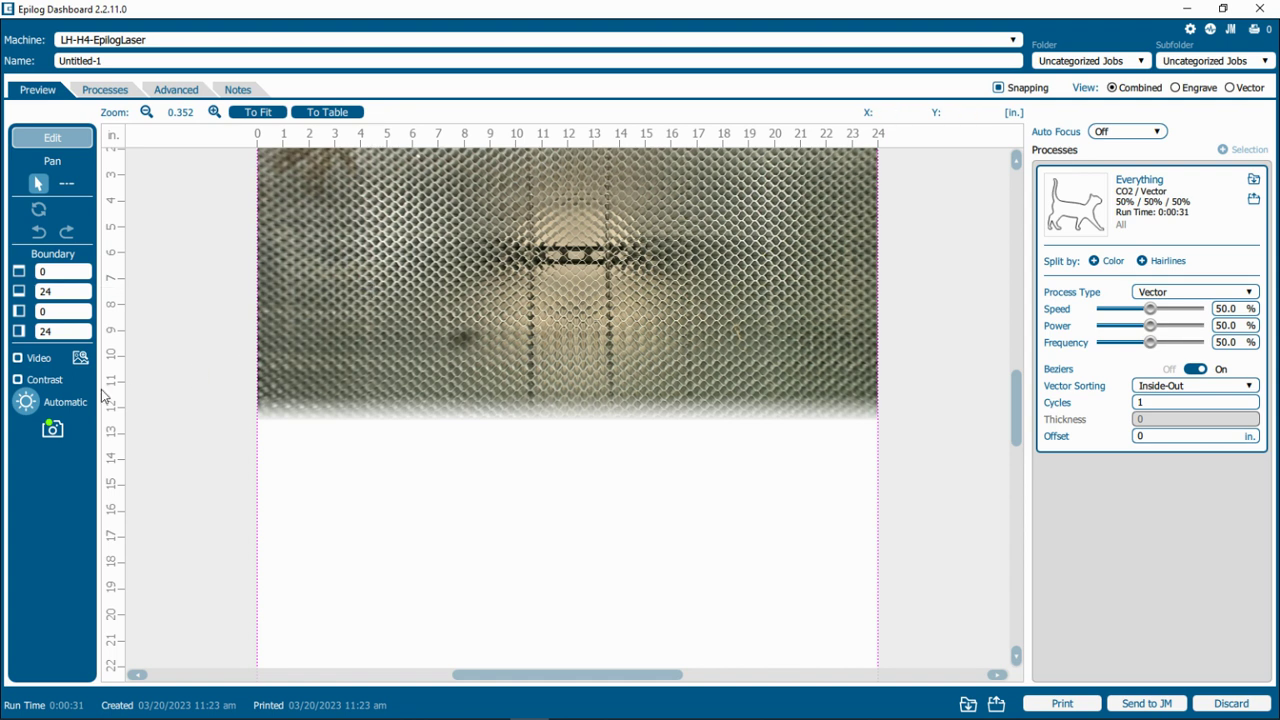
pyautogui.click(18, 357)
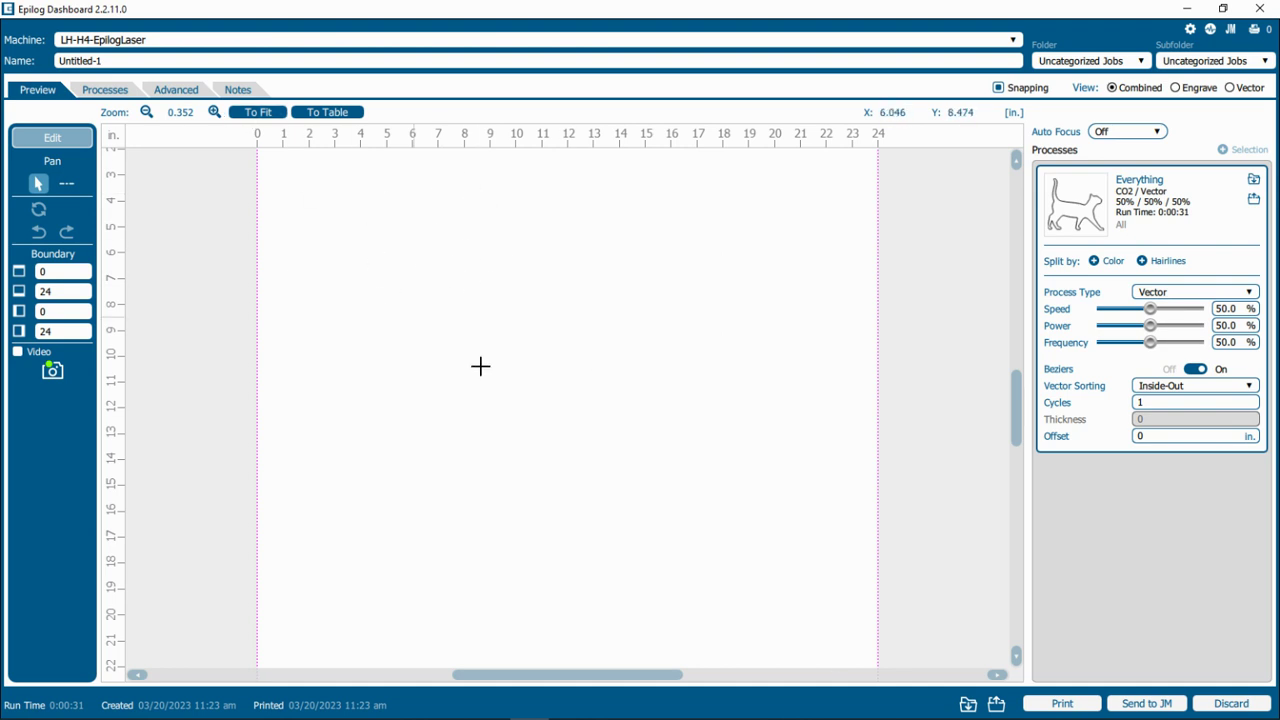
pyautogui.click(263, 114)
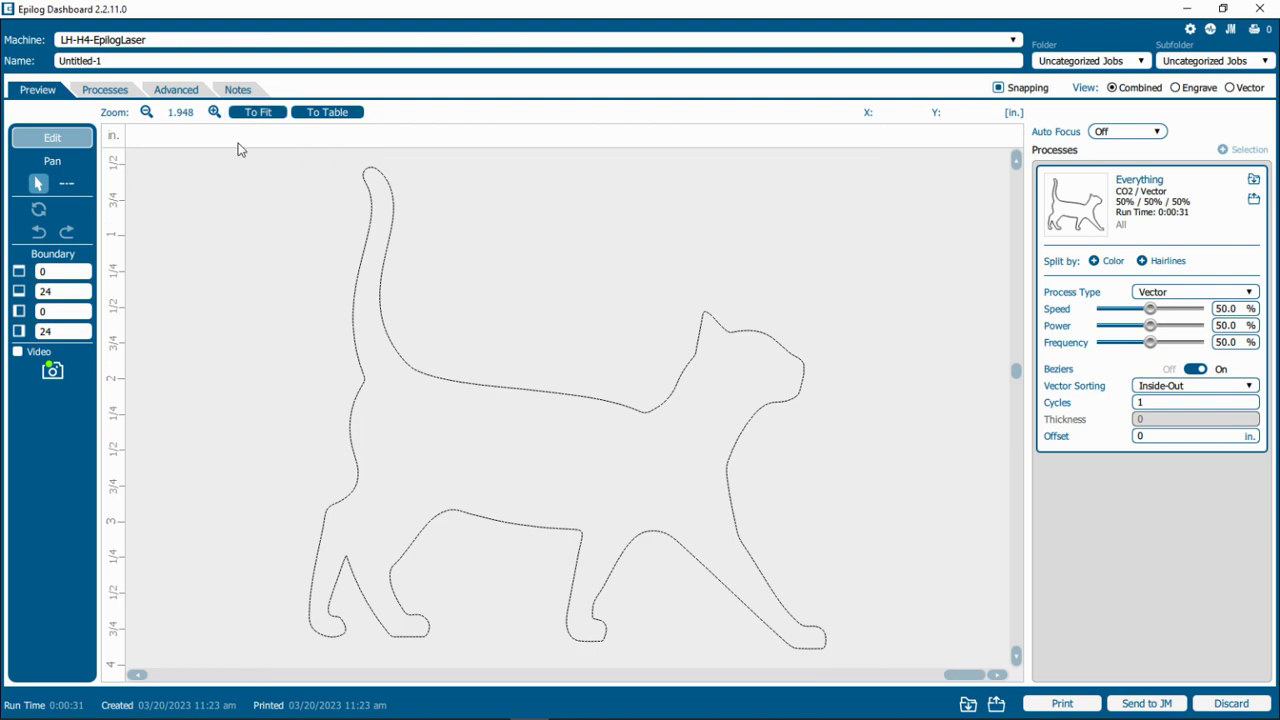
pyautogui.click(355, 274)
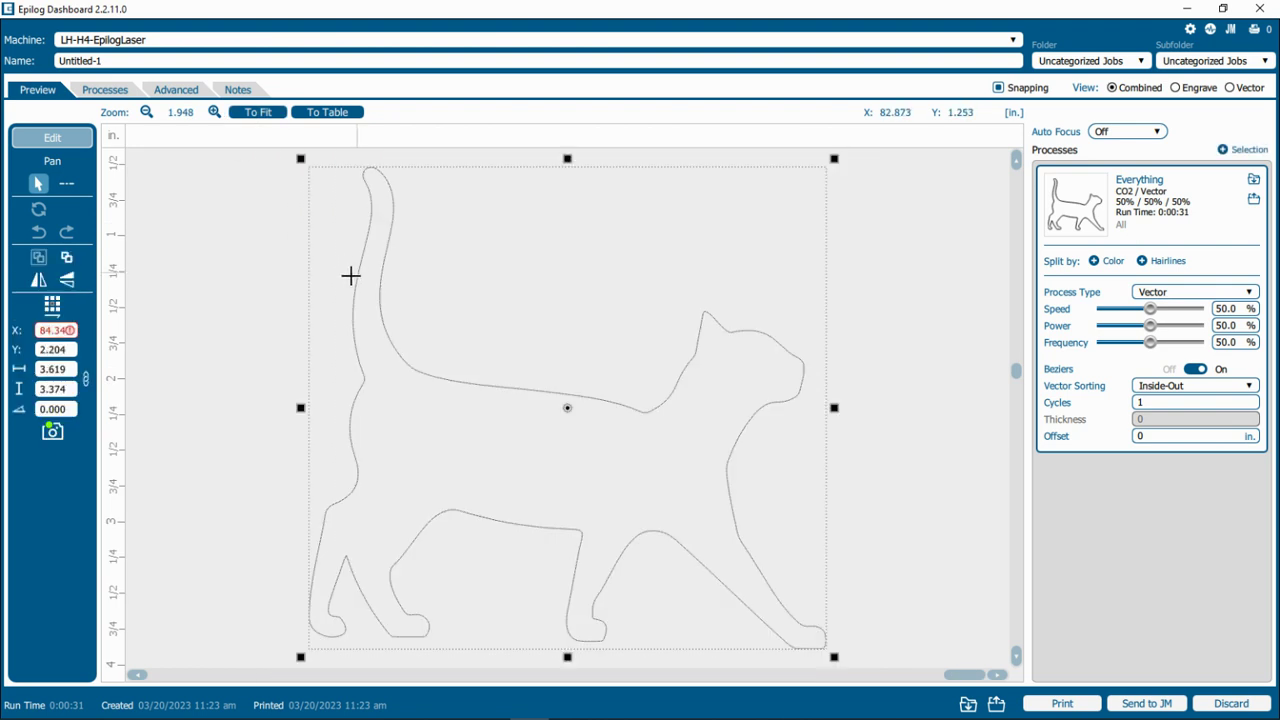
pyautogui.click(42, 332)
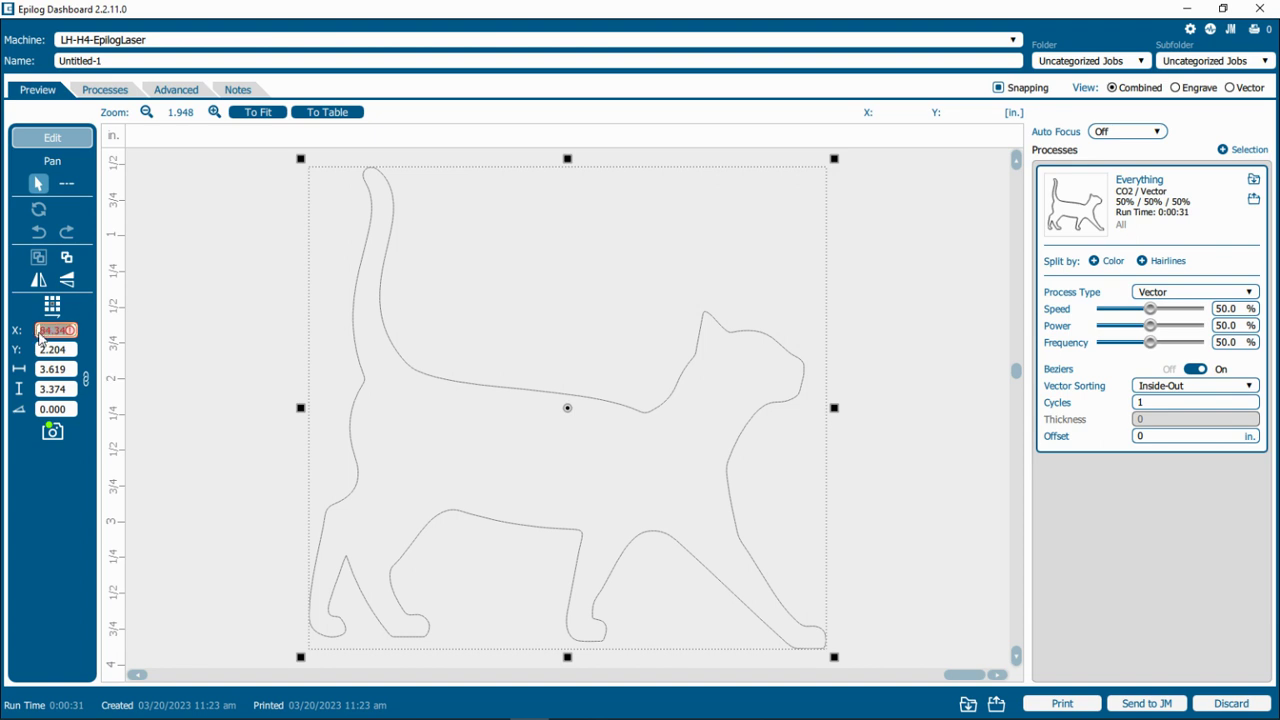
pyautogui.write('0')
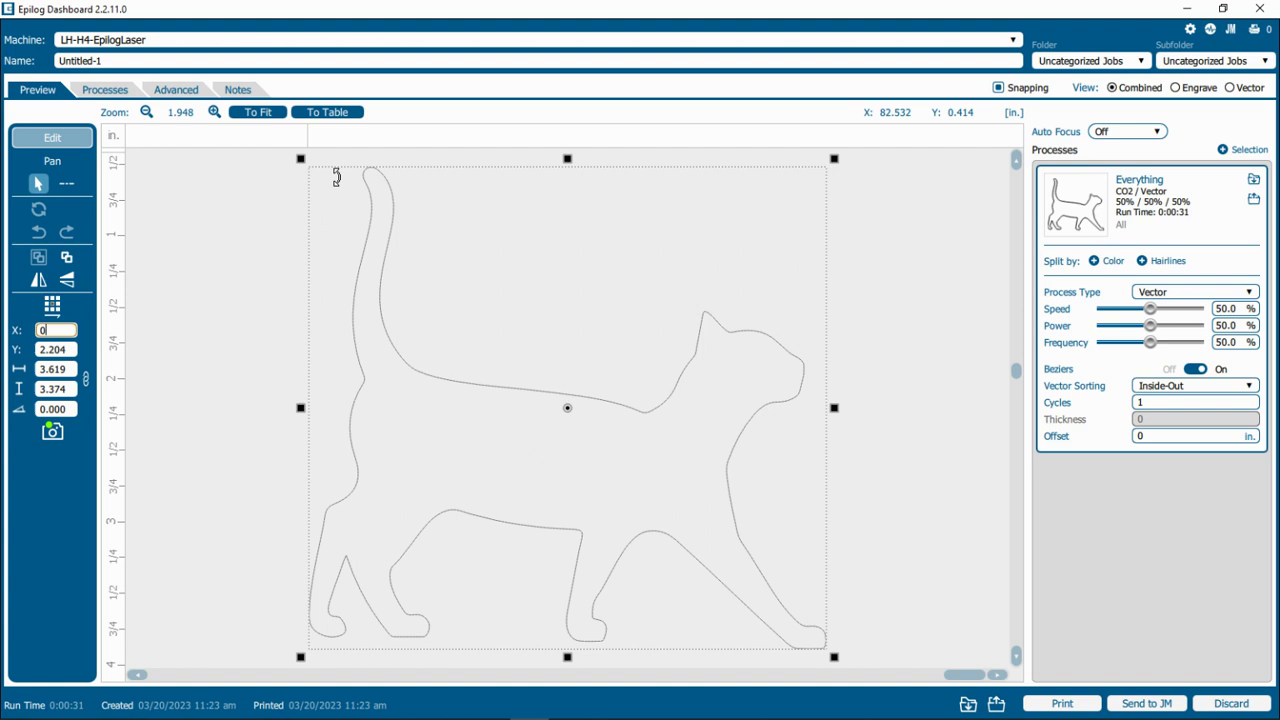
# Snap the cat outline to the bed's top-left origin, near X 2.036, Y 1.822 in, then deselect it.
pyautogui.click(257, 114)
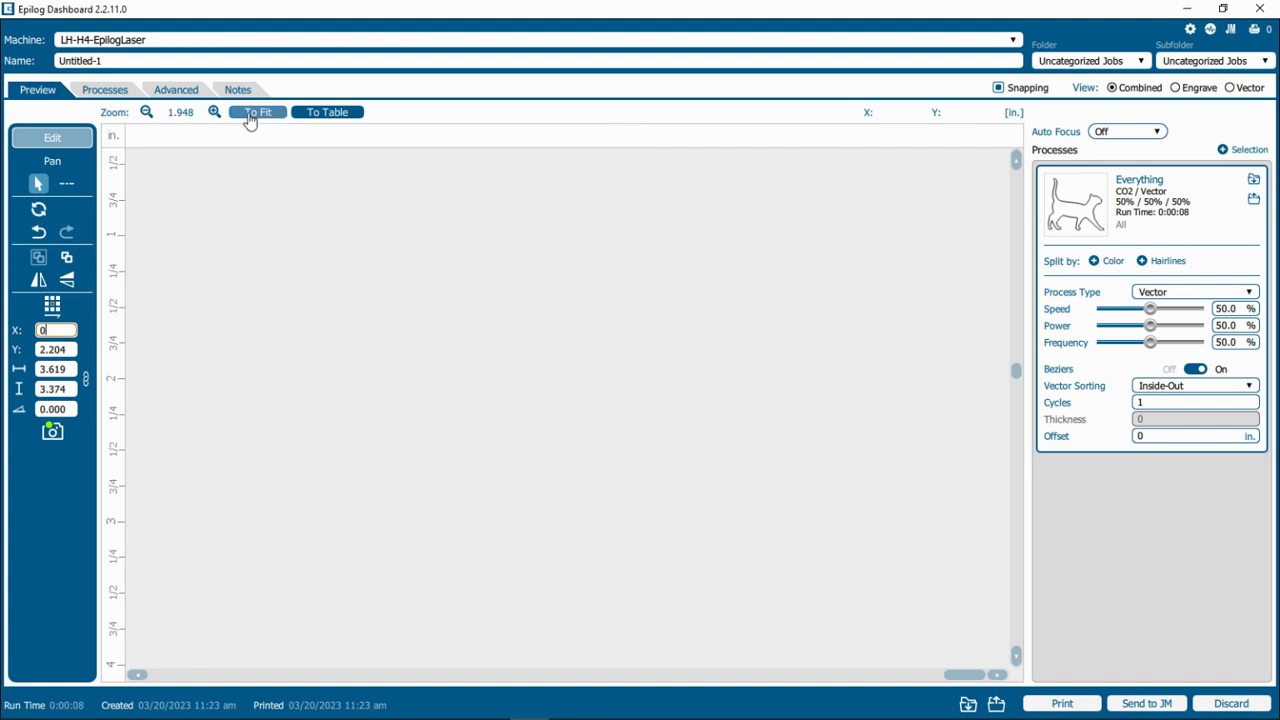
pyautogui.scroll(-2, 508, 388)
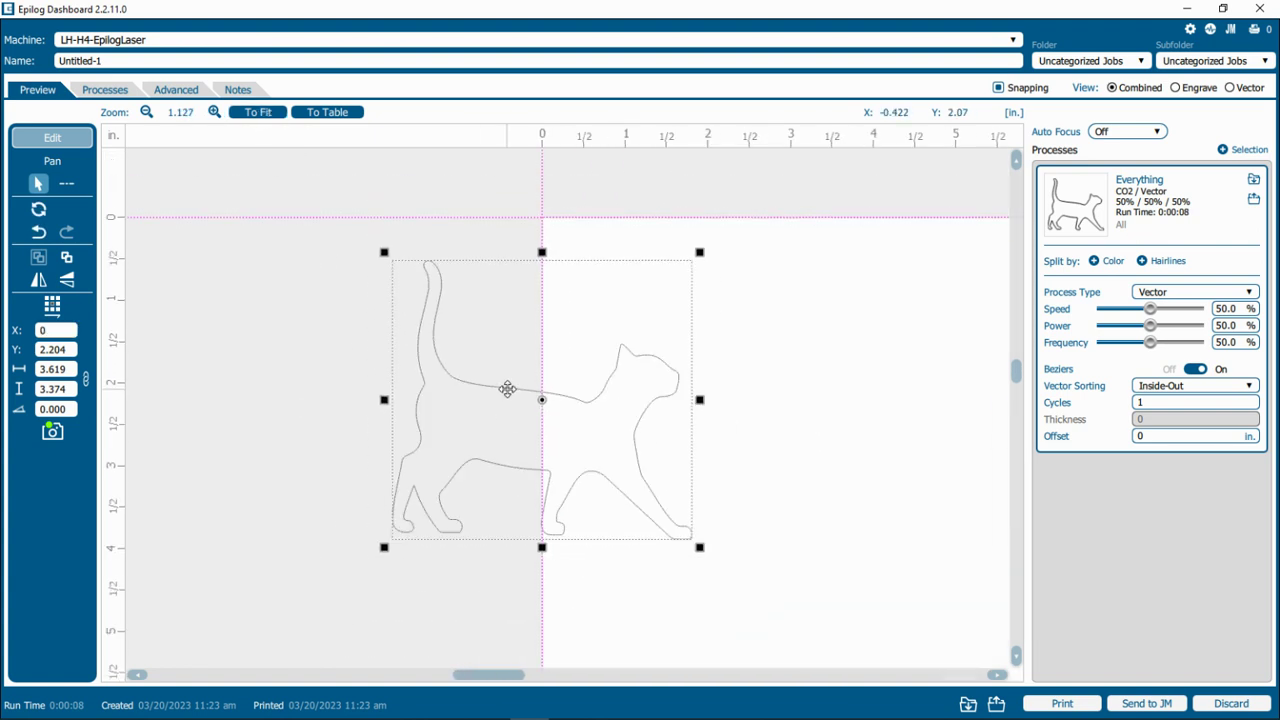
pyautogui.moveTo(508, 388); pyautogui.dragTo(669, 354)
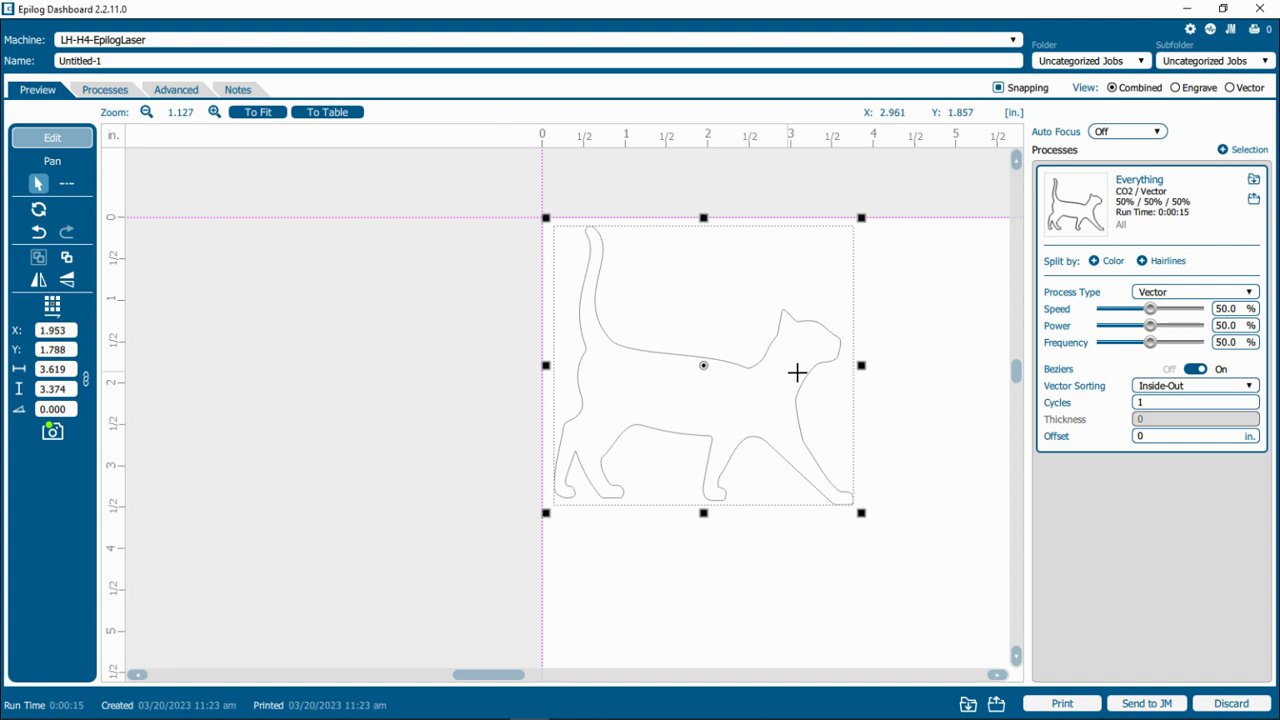
pyautogui.moveTo(797, 371); pyautogui.dragTo(448, 338)
pyautogui.scroll(-2, 448, 338)
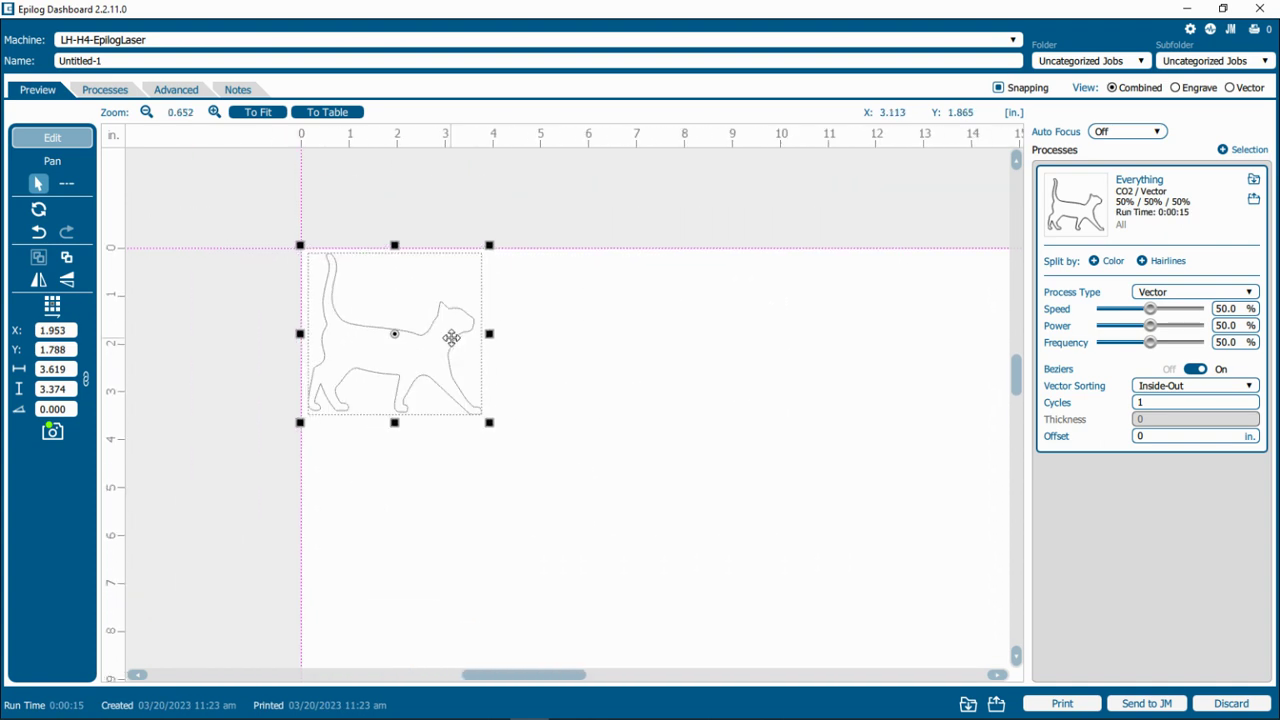
pyautogui.moveTo(569, 374); pyautogui.dragTo(443, 330)
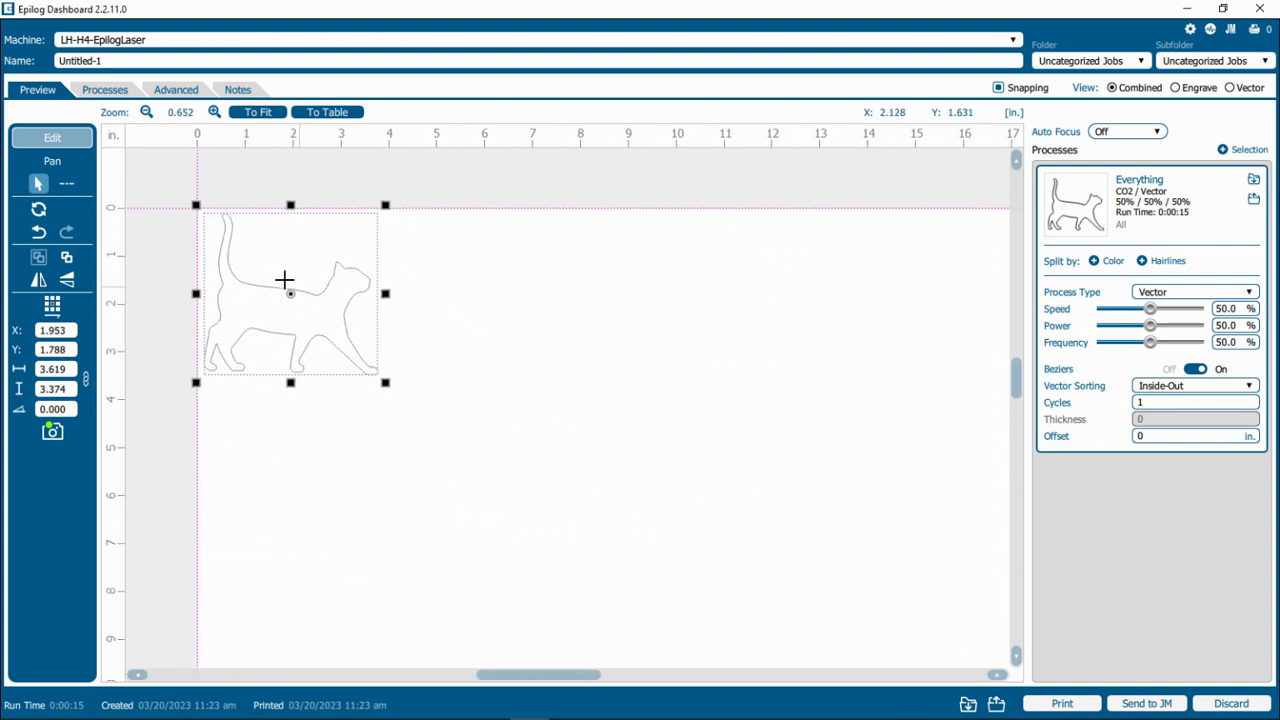
pyautogui.moveTo(300, 291); pyautogui.dragTo(302, 293)
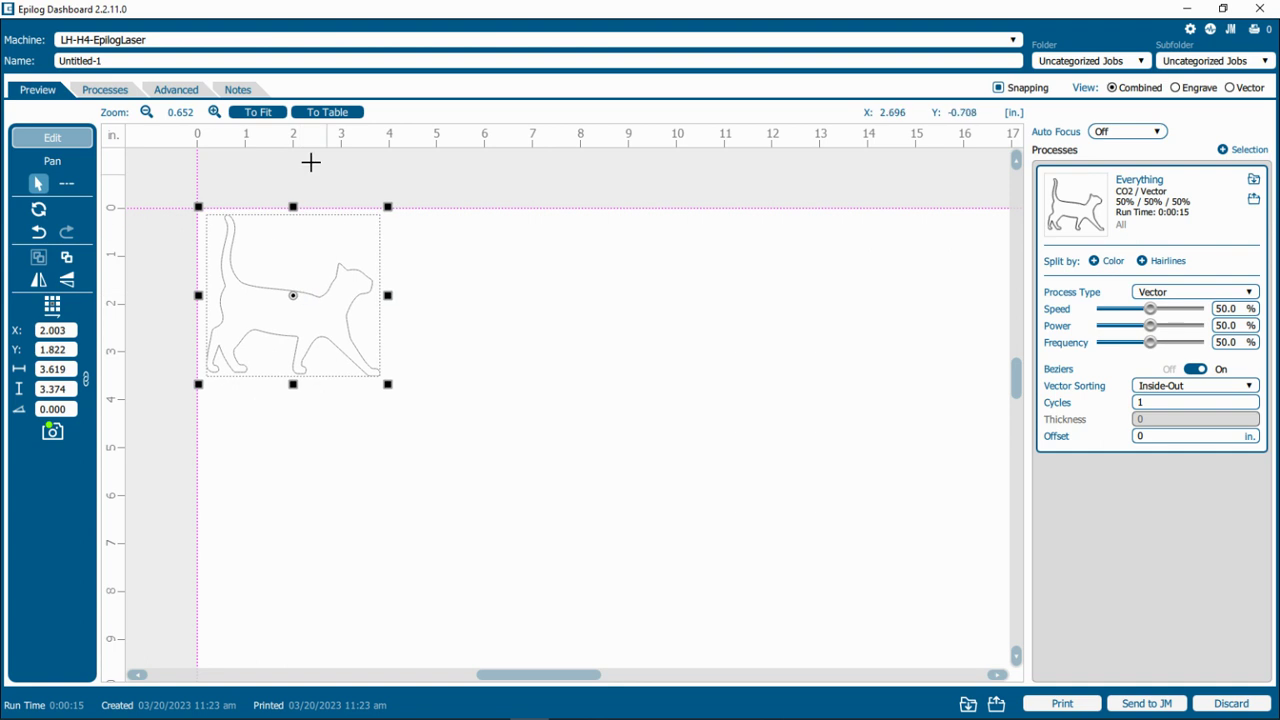
pyautogui.moveTo(234, 254)
pyautogui.mouseDown()
pyautogui.moveTo(223, 249)
pyautogui.moveTo(236, 253)
pyautogui.mouseUp()
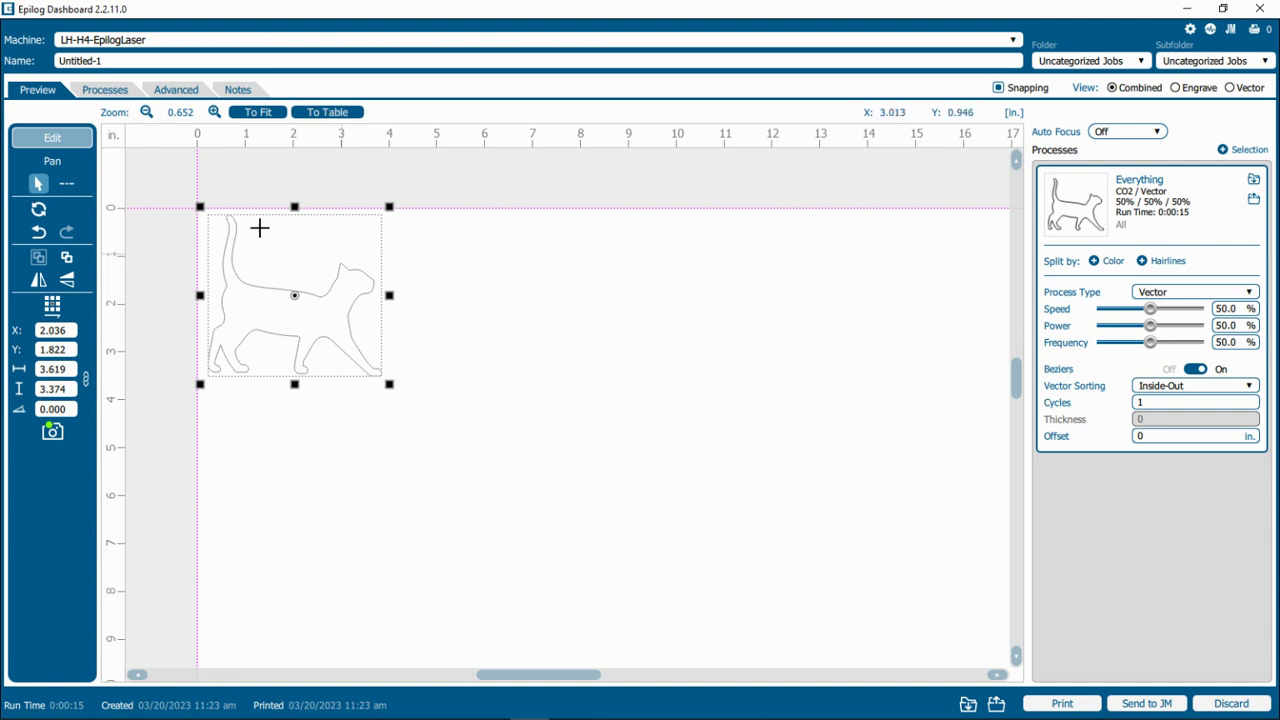
pyautogui.click(423, 339)
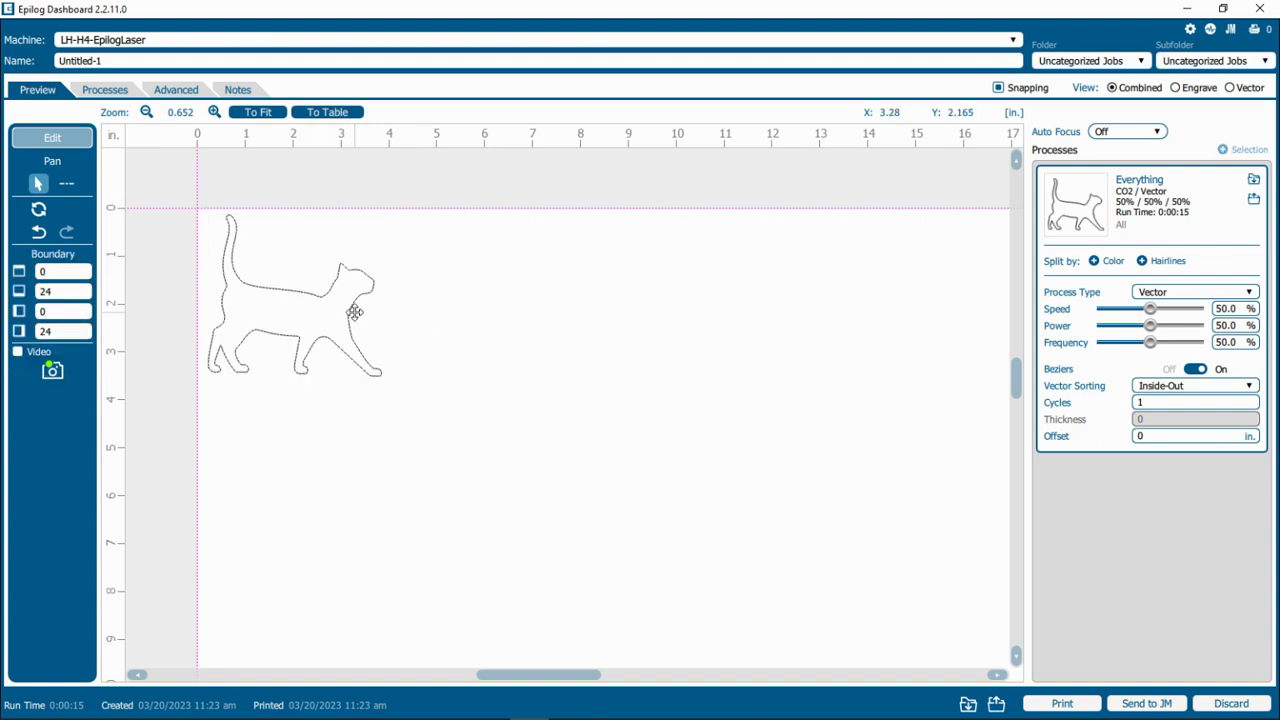
# Enter 18 and 12 into the bottom and right Boundary fields.
pyautogui.click(66, 292)
pyautogui.click(66, 312)
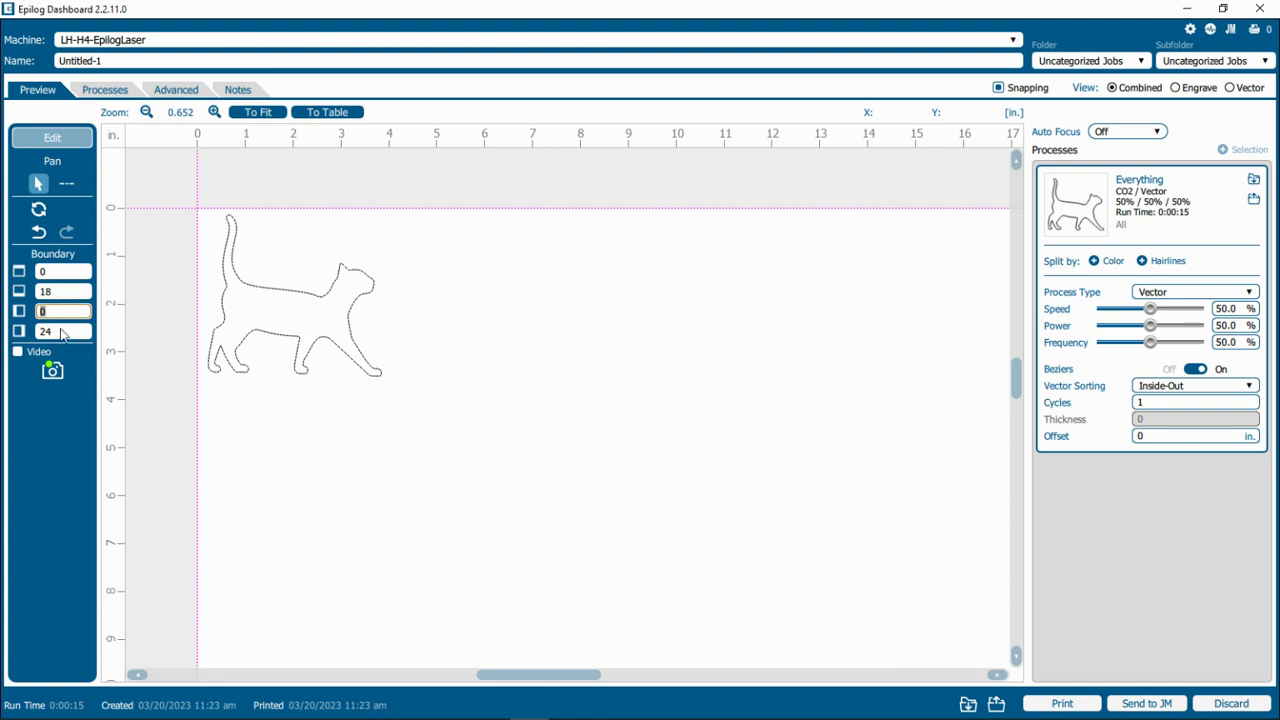
pyautogui.click(58, 338)
pyautogui.press('Return')
pyautogui.scroll(-1, 390, 447)
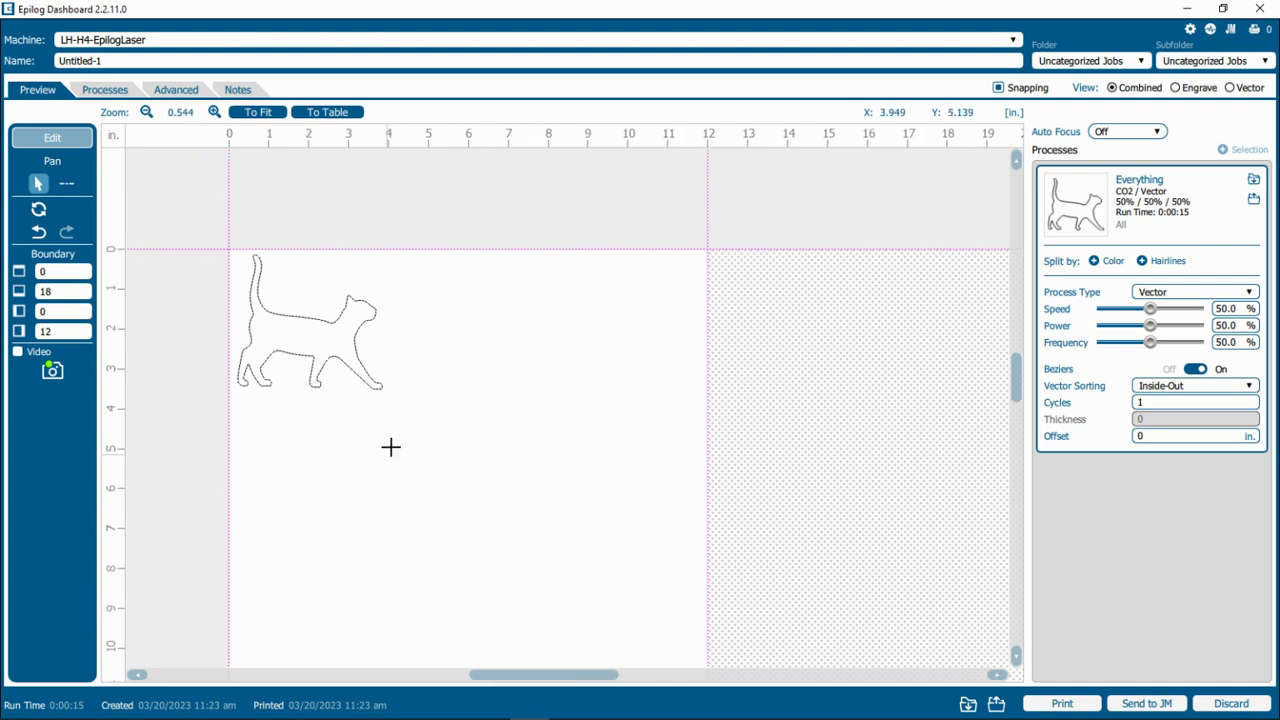
pyautogui.scroll(-1, 380, 457)
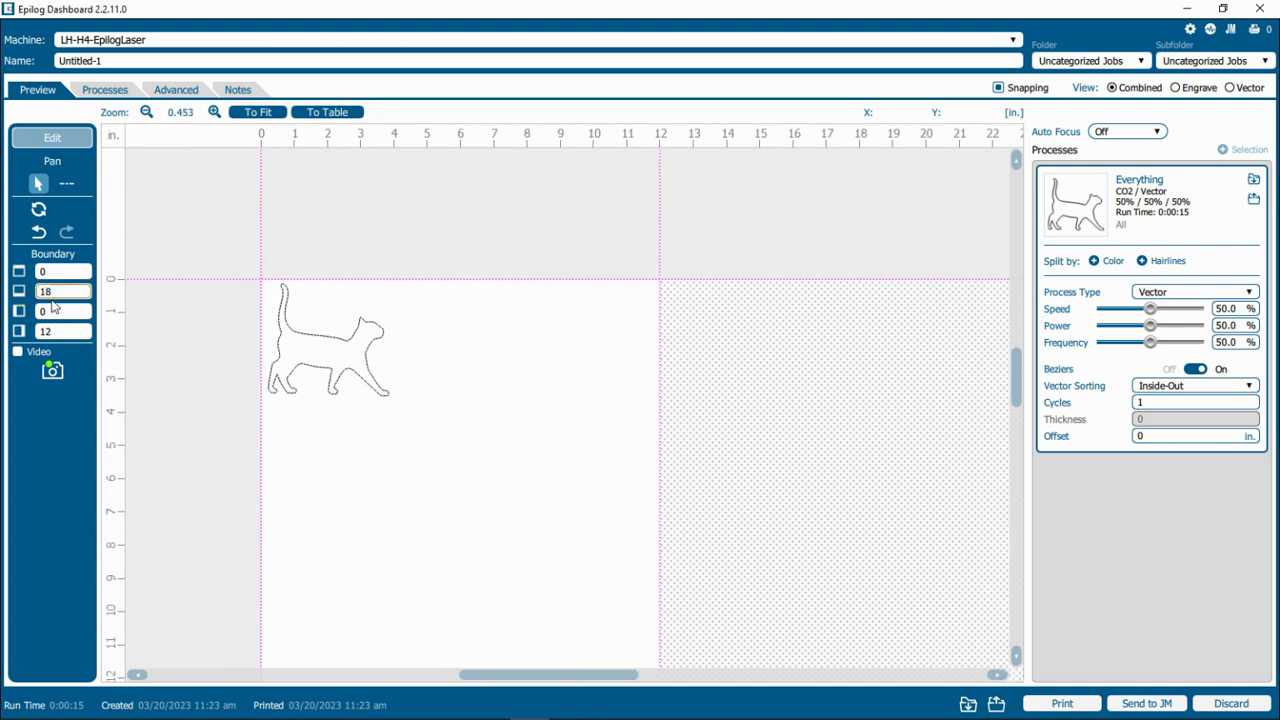
# Correct the boundary to 12 bottom and 18 right, limiting the job to 18 × 12 in.
pyautogui.click(60, 296)
pyautogui.write('12')
pyautogui.click(60, 335)
pyautogui.click(74, 313)
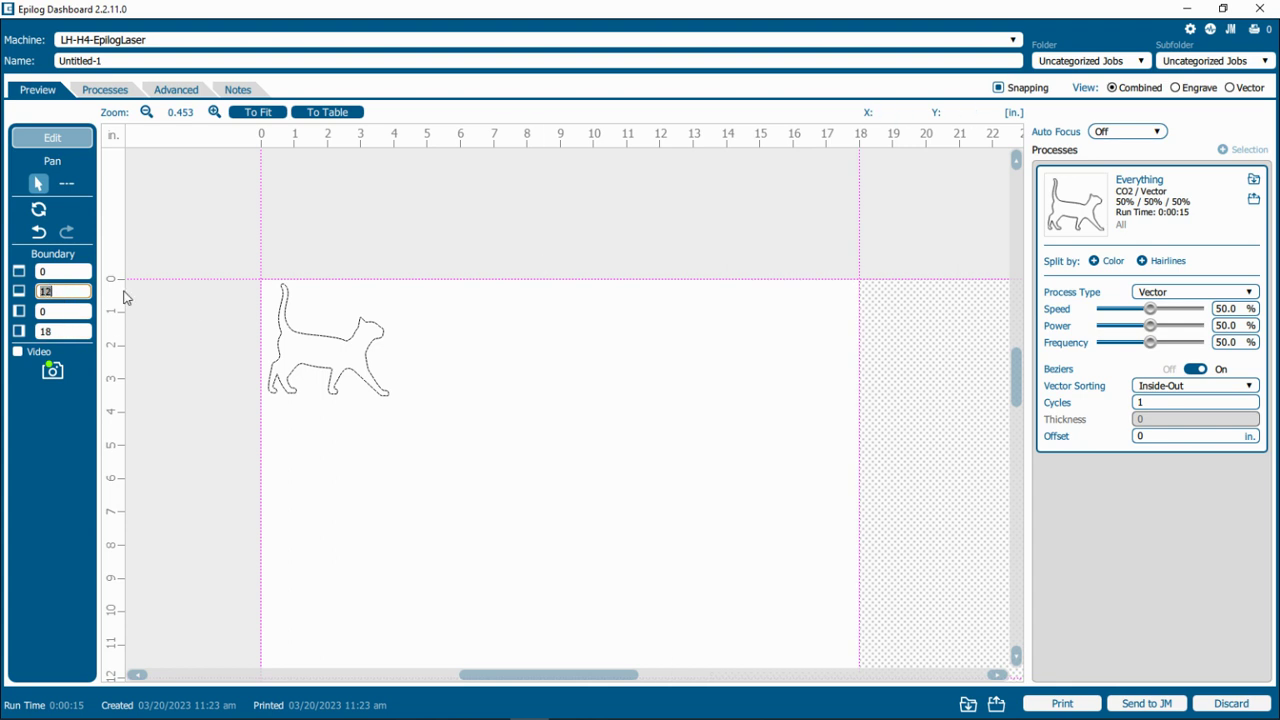
pyautogui.scroll(-3, 666, 474)
pyautogui.scroll(1, 414, 391)
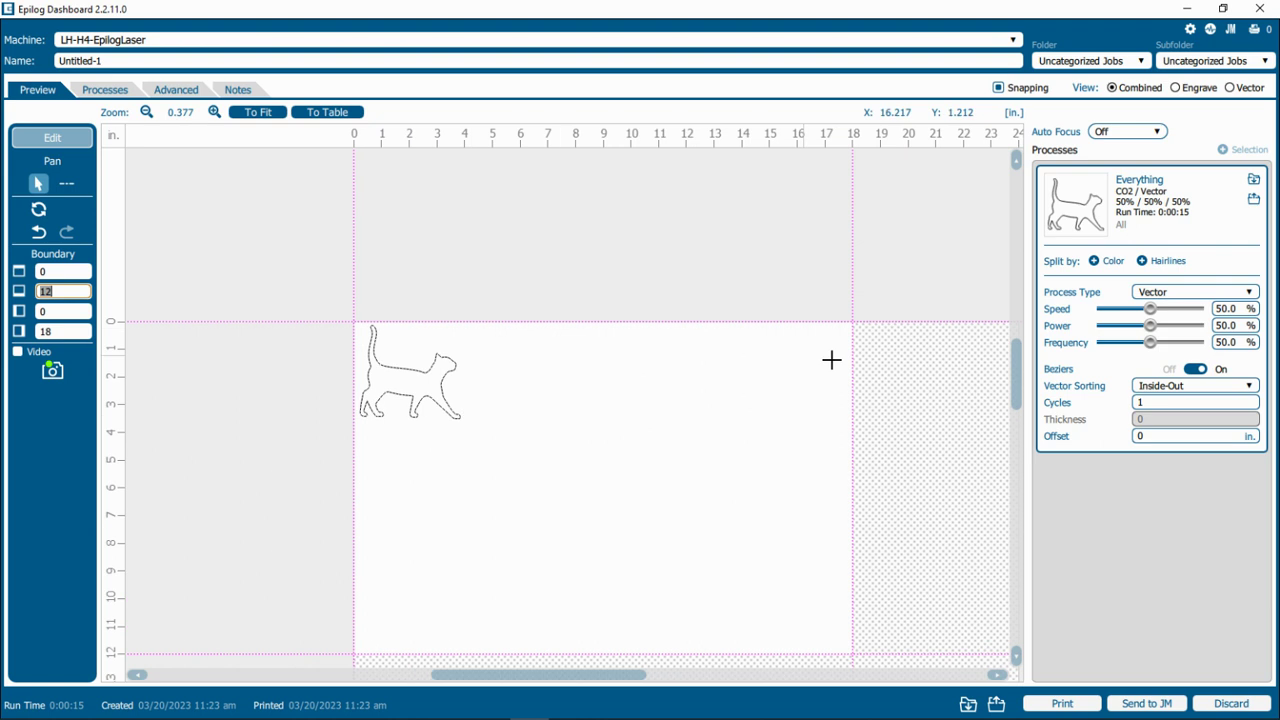
pyautogui.click(402, 368)
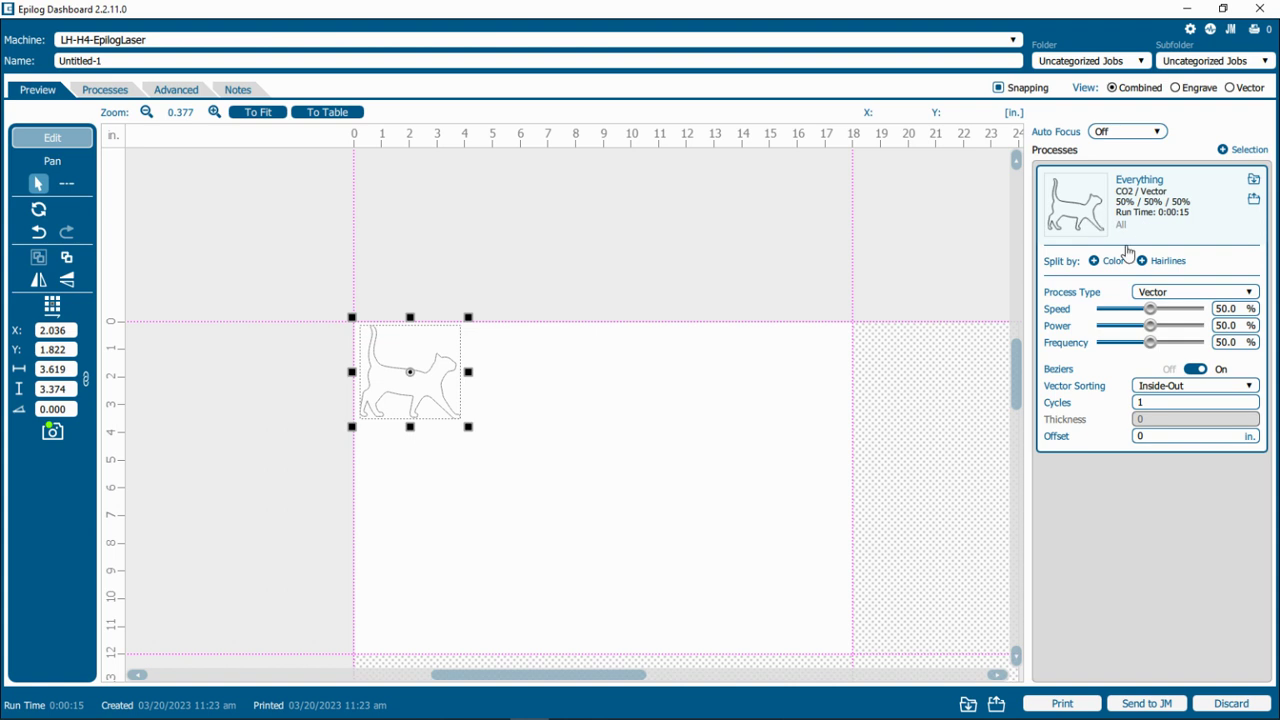
# Lower the Everything vector process power to 15%, leaving speed and frequency at 50%.
pyautogui.moveTo(1150, 326); pyautogui.dragTo(1118, 328)
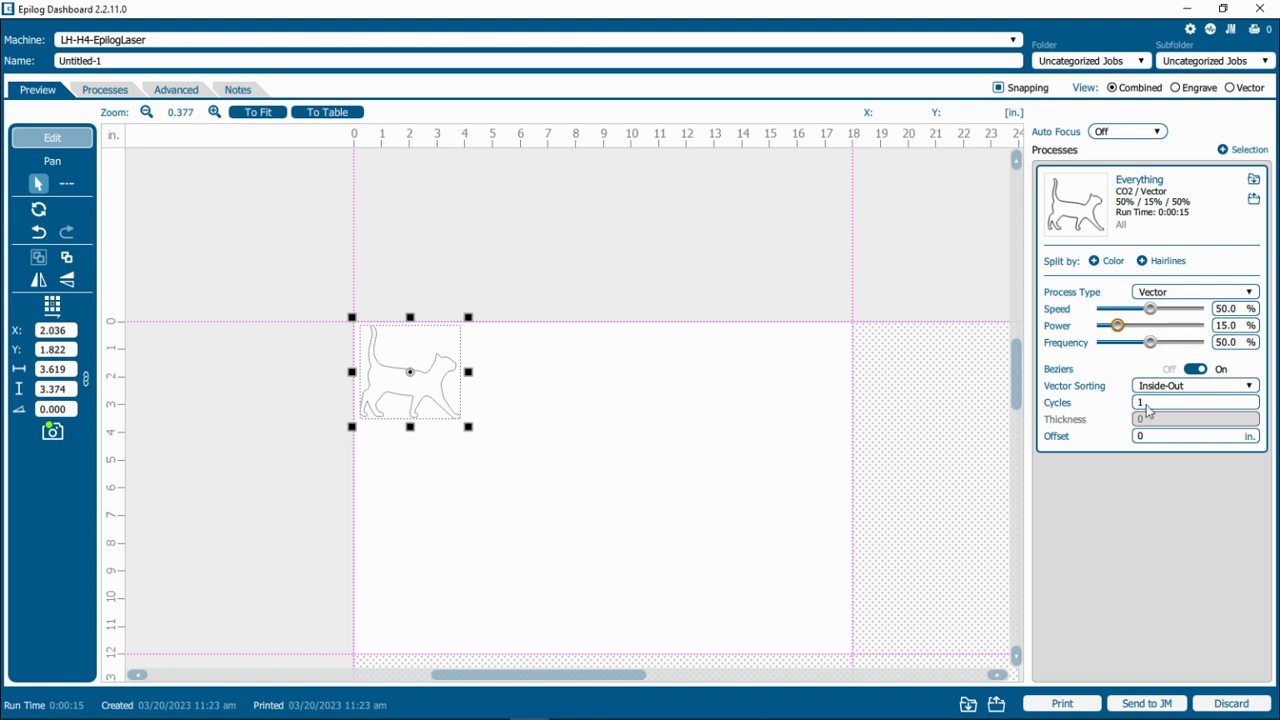
# Rename the job to the user's name followed by 'Black Cat' and return to Illustrator.
pyautogui.click(150, 62)
pyautogui.hotkey('ctrl', 'a')
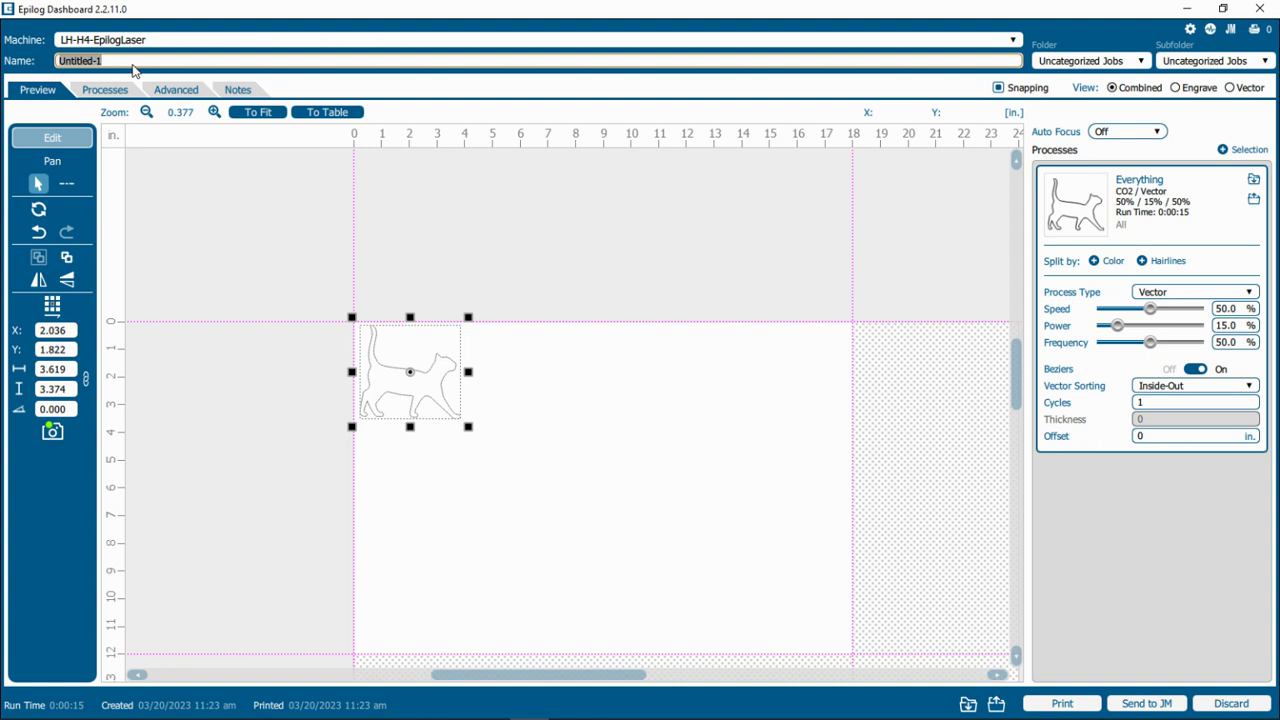
pyautogui.write('Aaron_Black Cat')
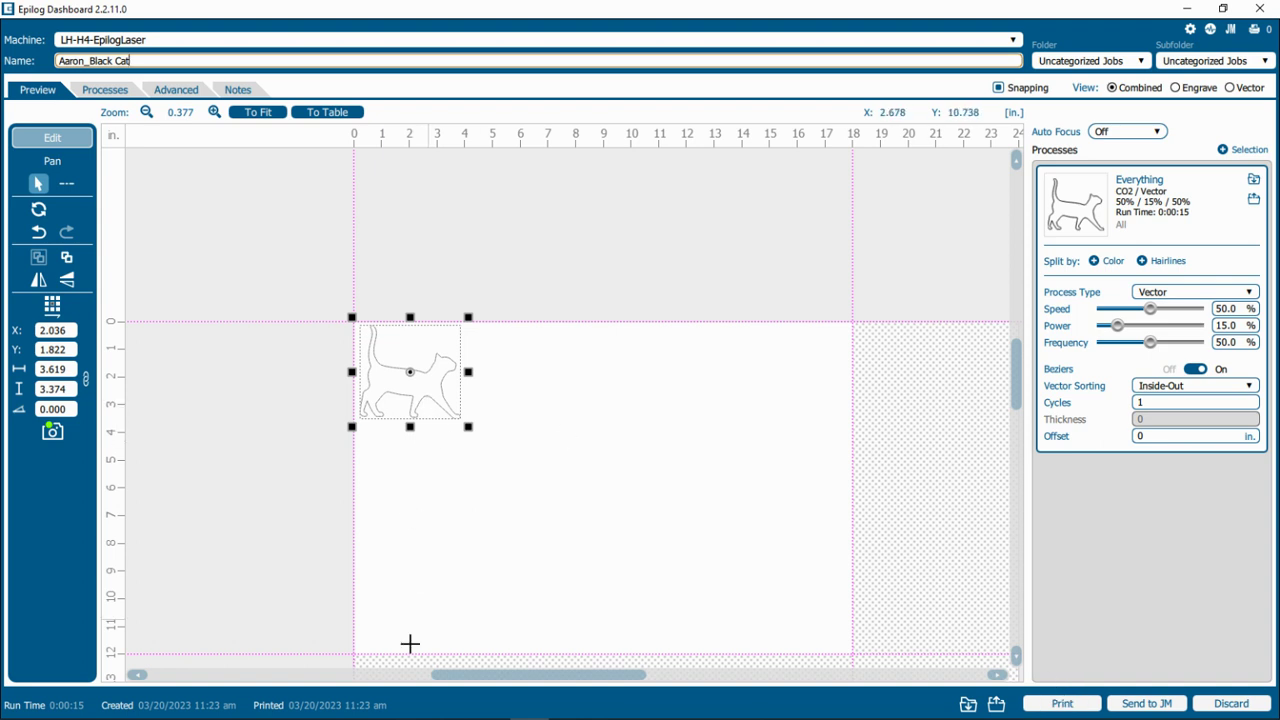
pyautogui.moveTo(410, 705)
pyautogui.click(607, 703)
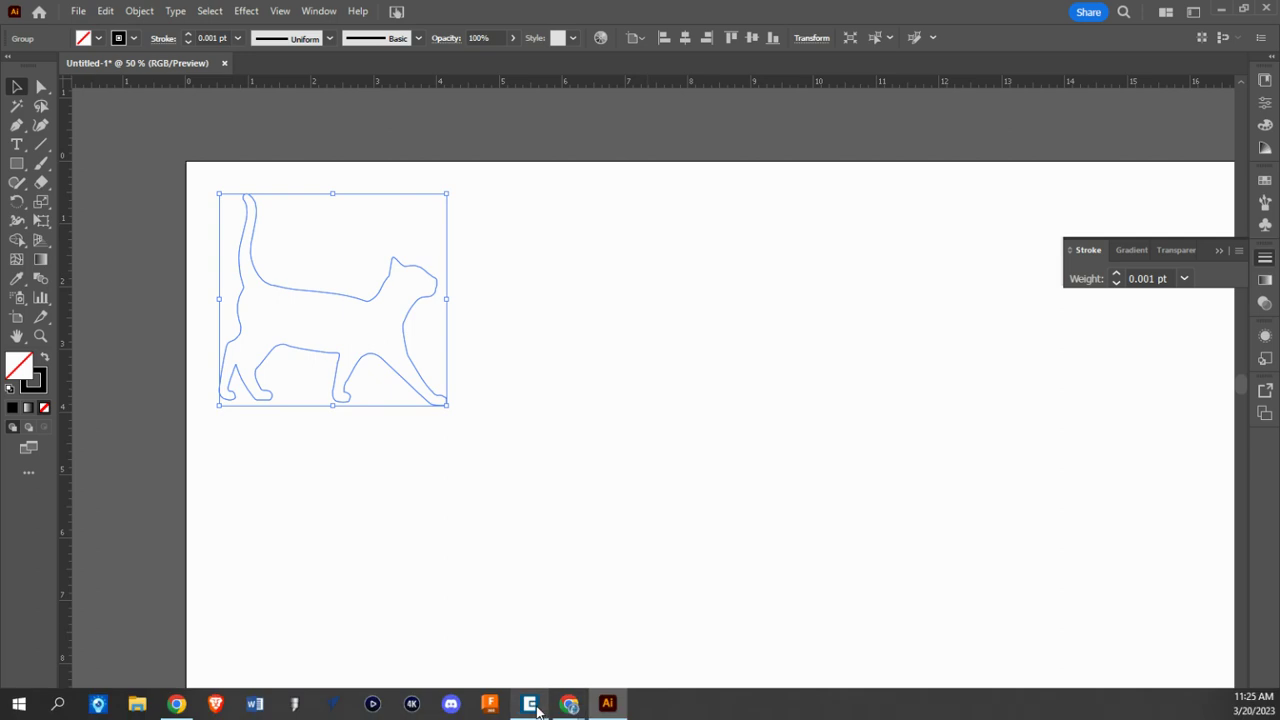
# Bring Epilog Dashboard with the renamed Black Cat job back to the front.
pyautogui.click(529, 704)
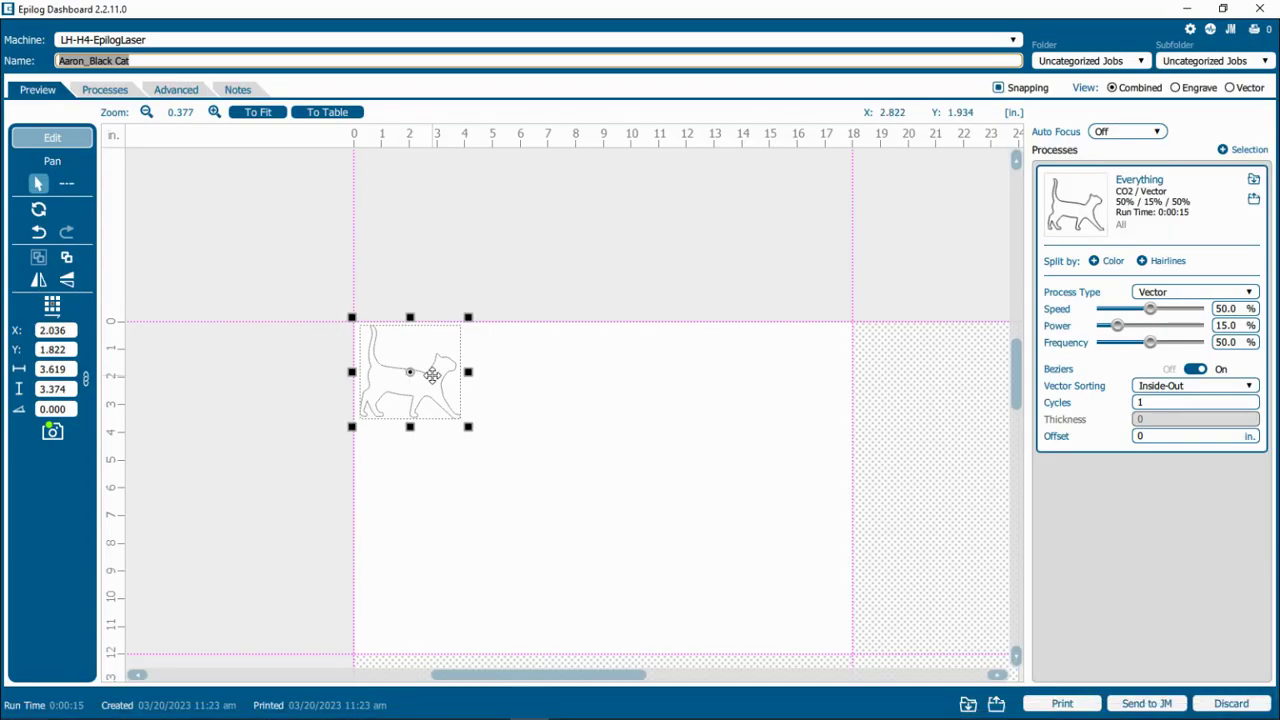